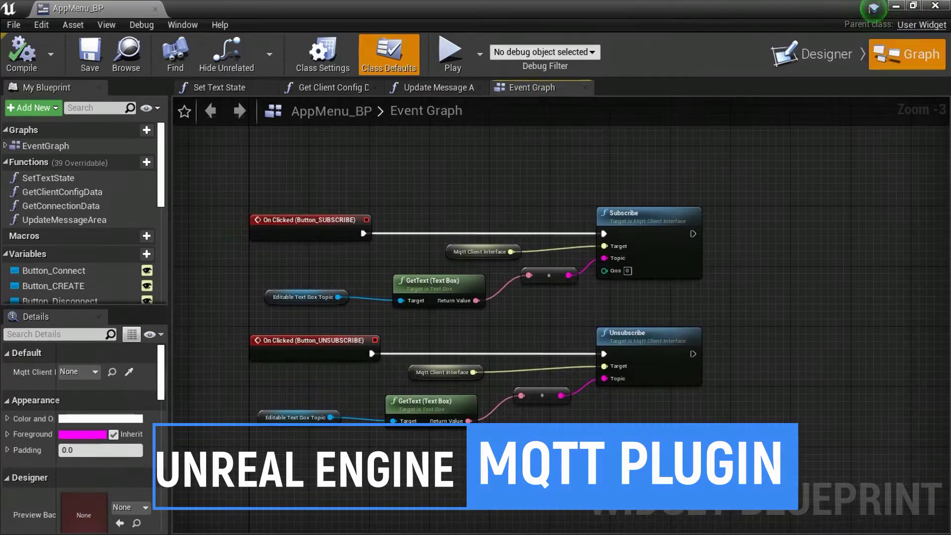
Pan the Event Graph to show the On Clicked (Button_PUBLISH), Make MqttMessage and Publish nodes
right_drag(551, 230, 620, 6)
right_drag(502, 292, 545, 119)
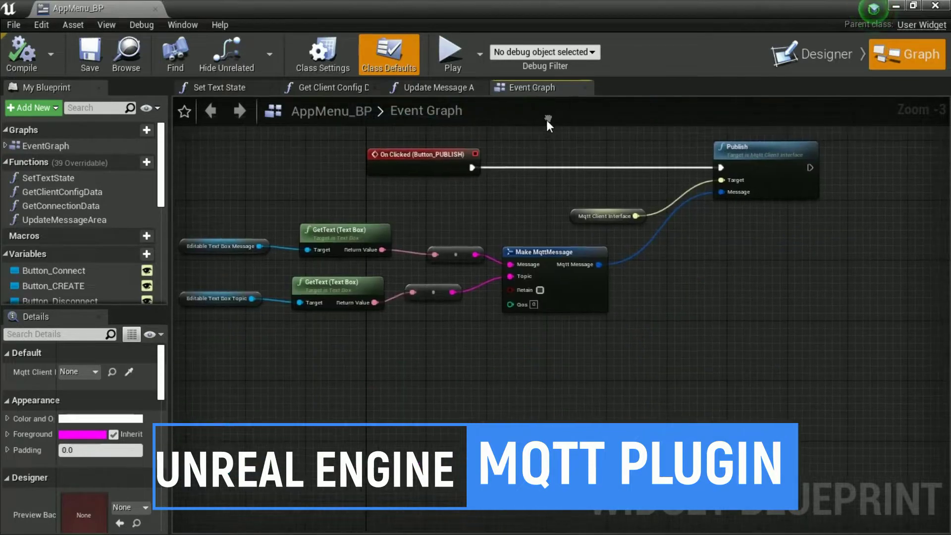
right_drag(430, 413, 839, 121)
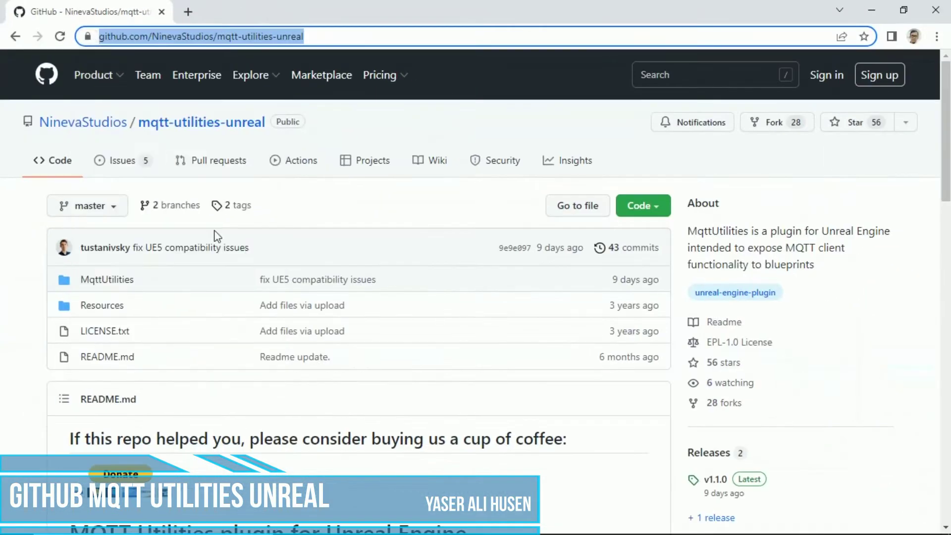
scroll(274, 364, down, 1)
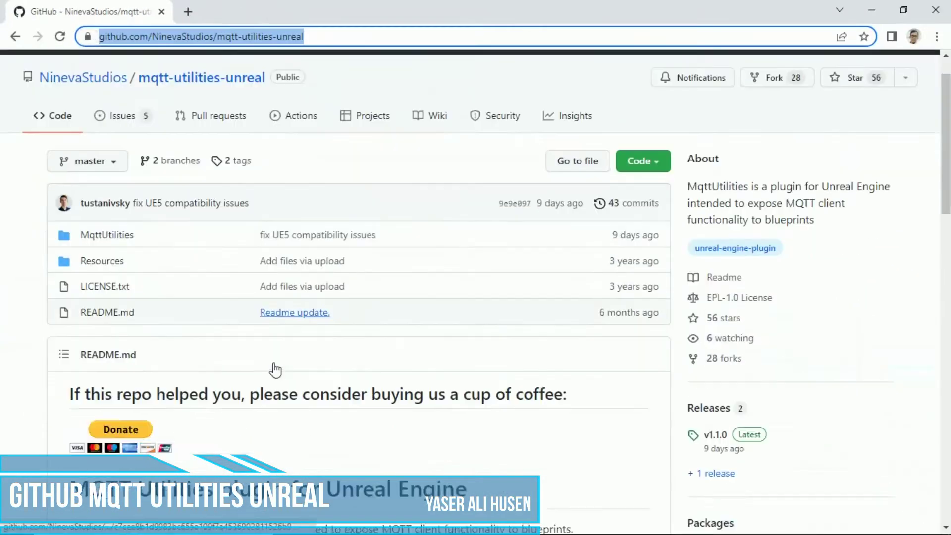
scroll(275, 369, down, 9)
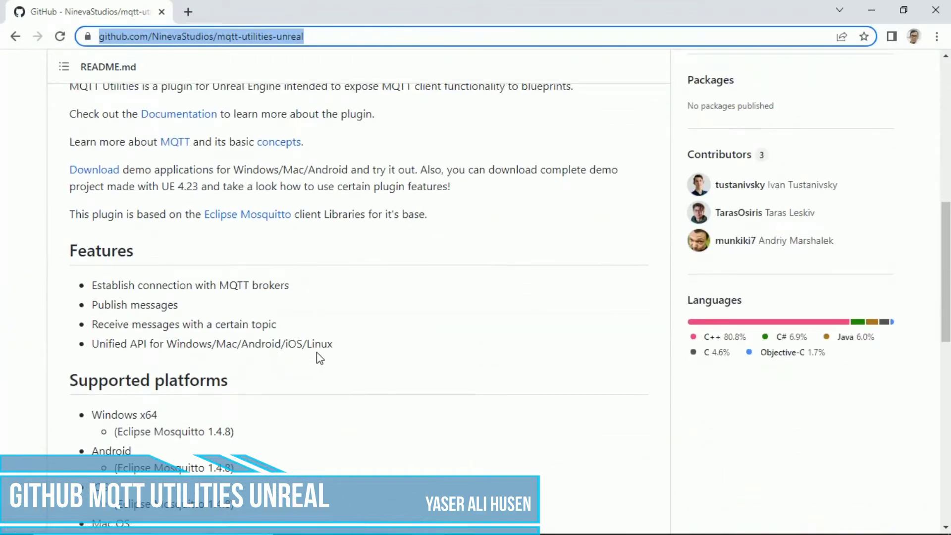
scroll(319, 357, down, 8)
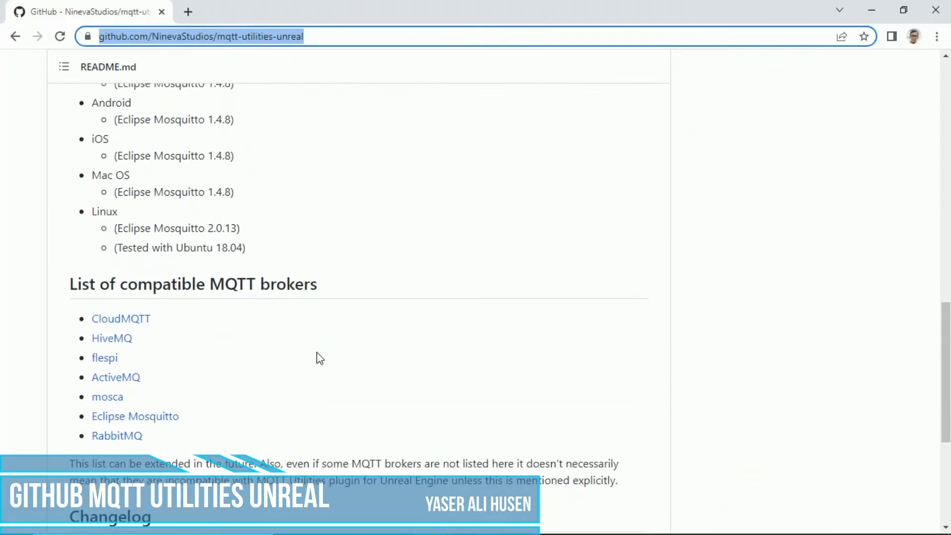
scroll(317, 357, down, 3)
scroll(319, 358, up, 20)
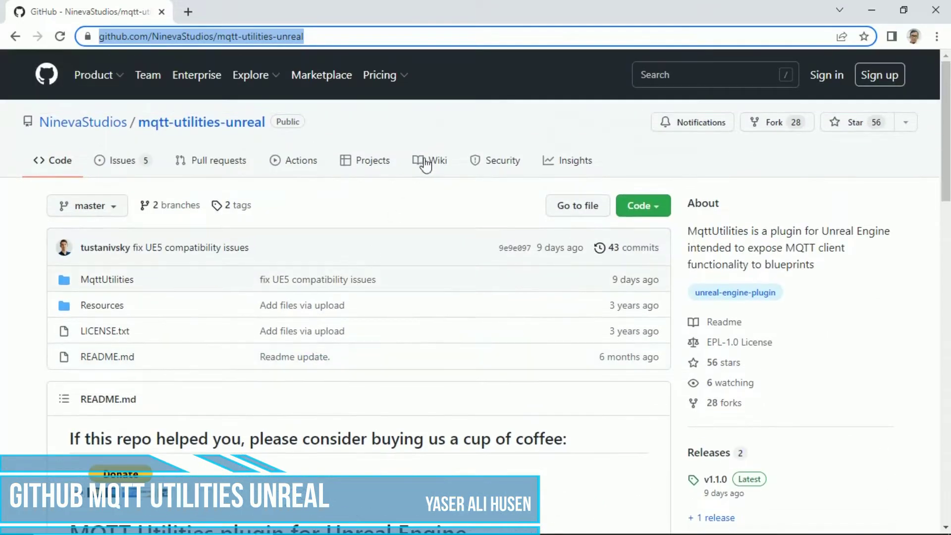
click(434, 165)
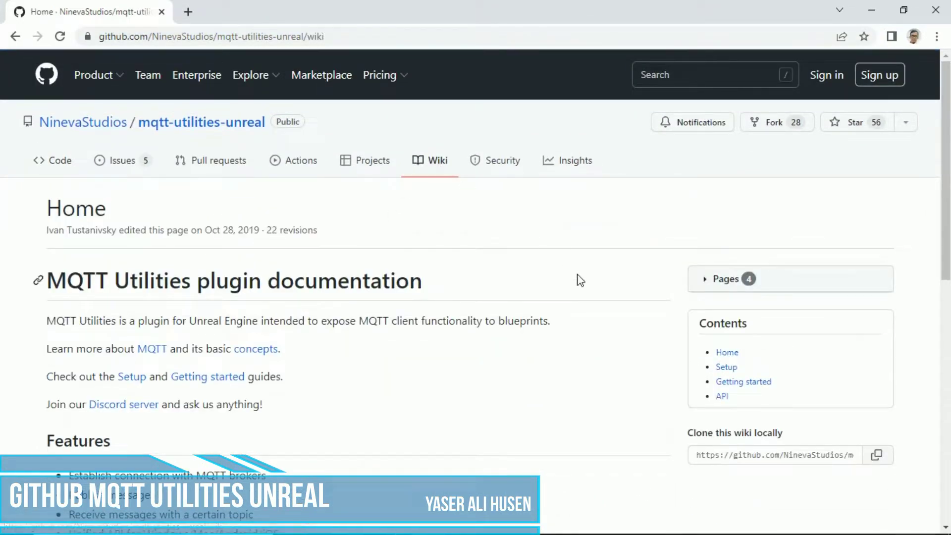
scroll(618, 359, down, 3)
scroll(600, 368, down, 5)
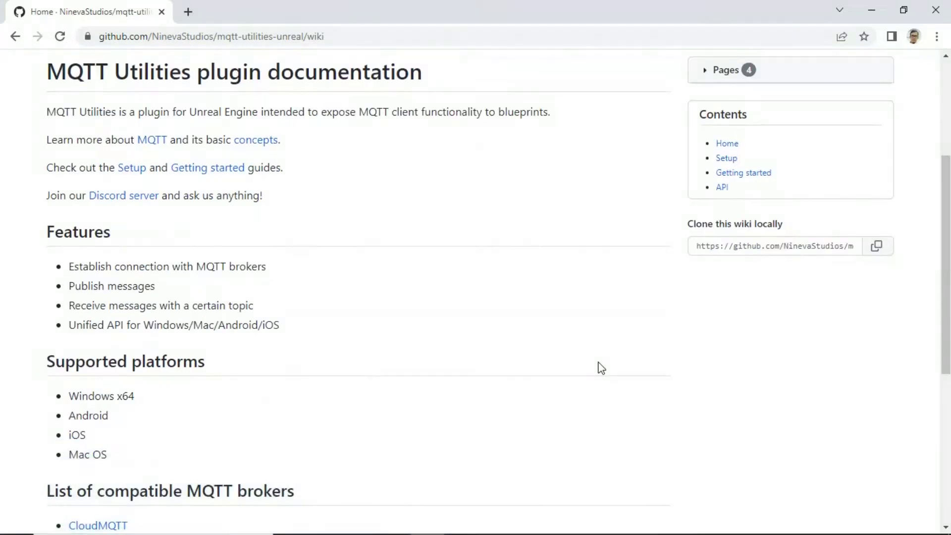
scroll(599, 367, up, 10)
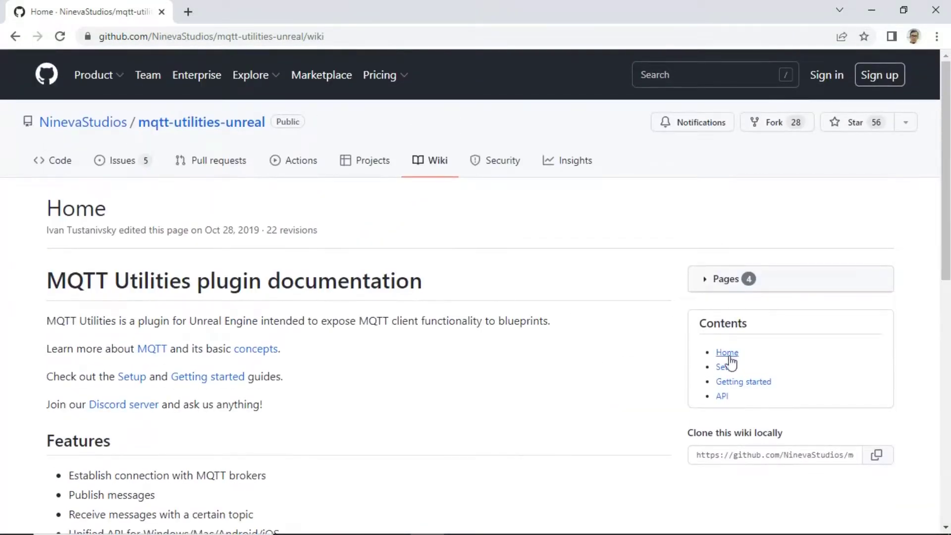
click(728, 369)
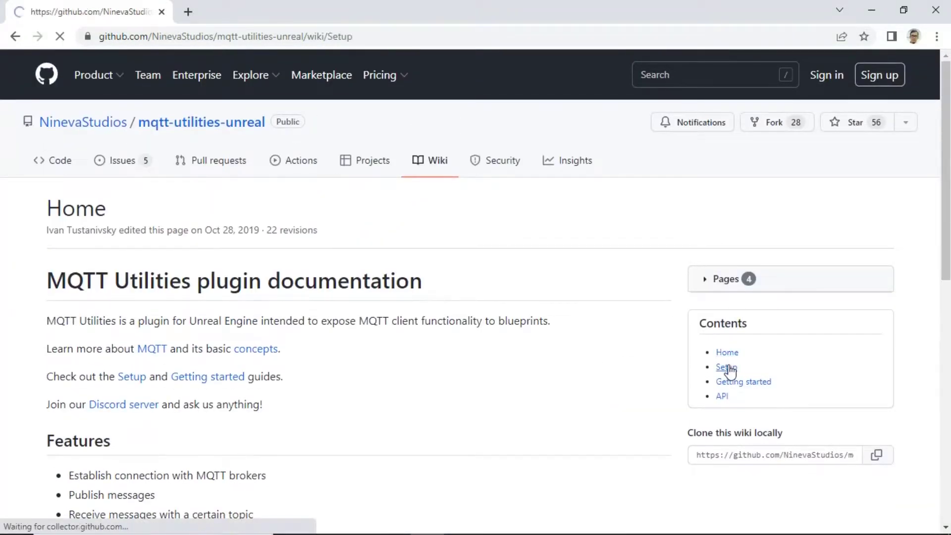
scroll(723, 377, down, 6)
scroll(732, 381, down, 3)
scroll(733, 376, up, 8)
click(736, 382)
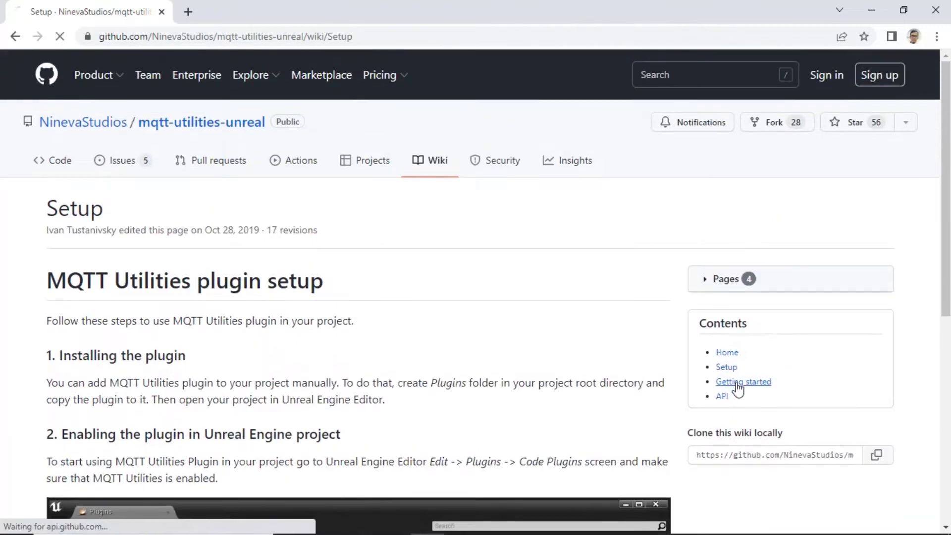
scroll(737, 386, down, 5)
scroll(736, 382, down, 12)
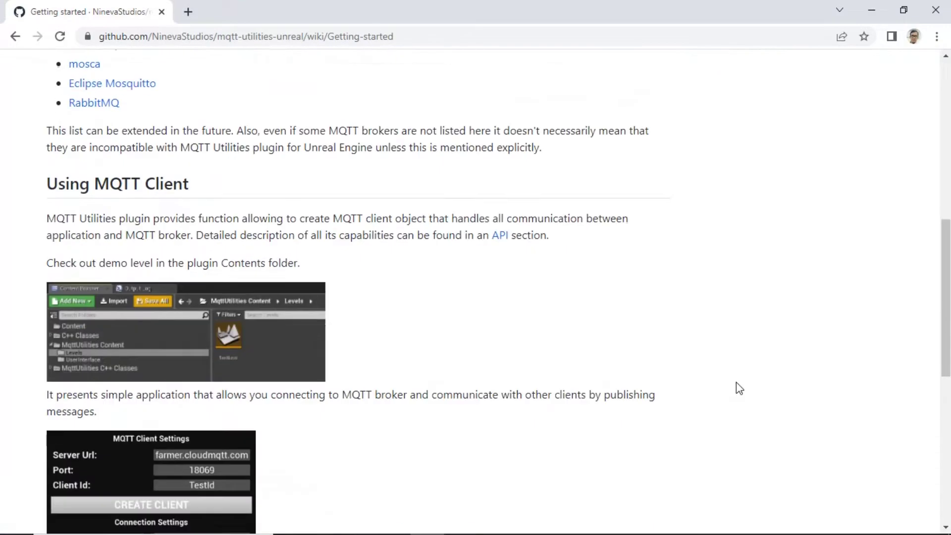
scroll(736, 382, up, 6)
scroll(736, 382, up, 12)
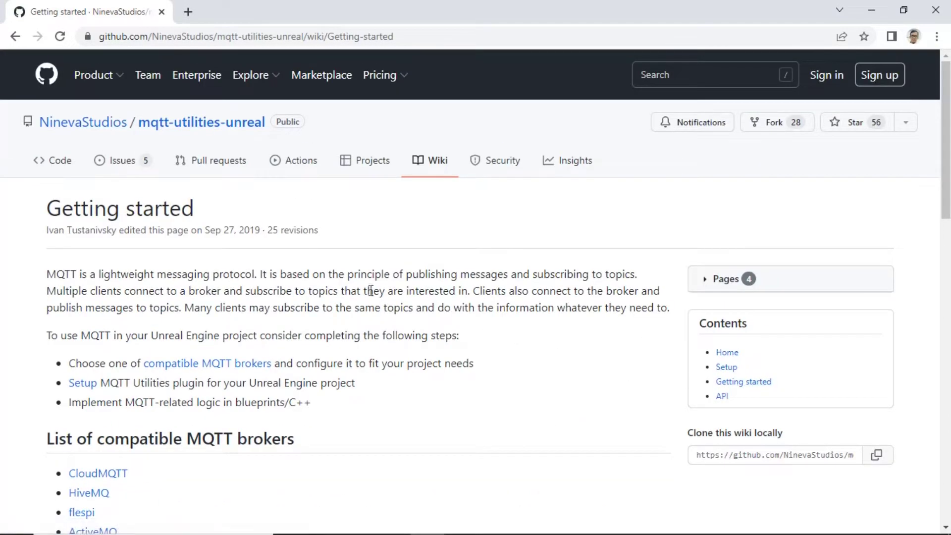
click(234, 127)
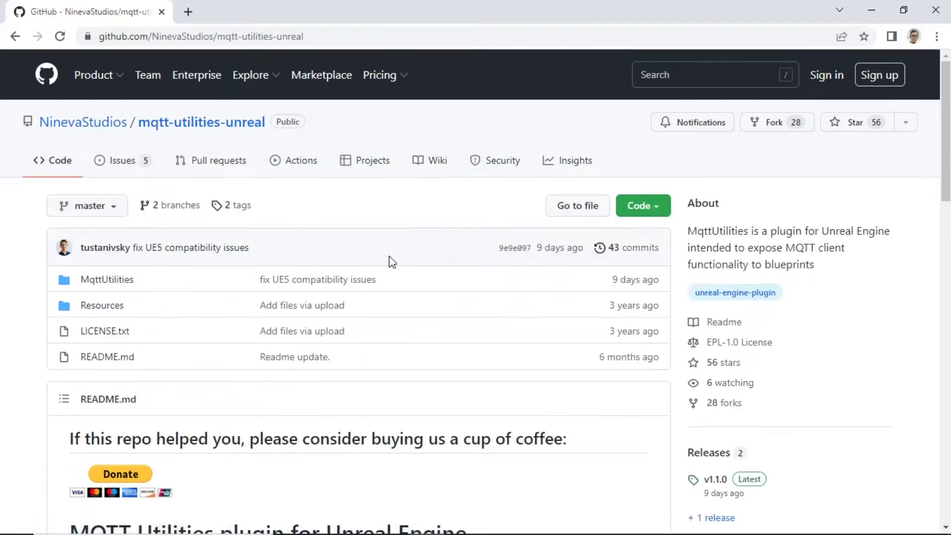
Download the mqtt-utilities-unreal repository as a ZIP from the green Code menu
click(642, 205)
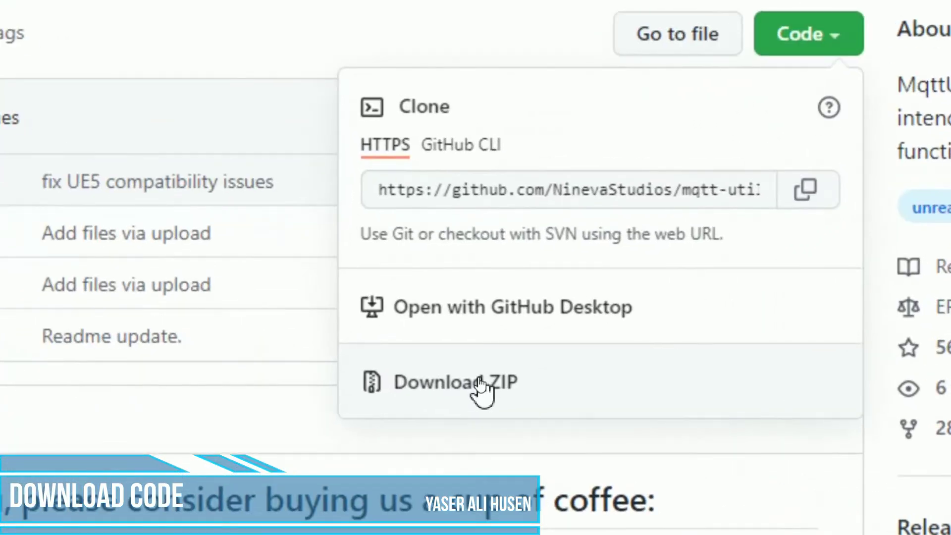
click(479, 380)
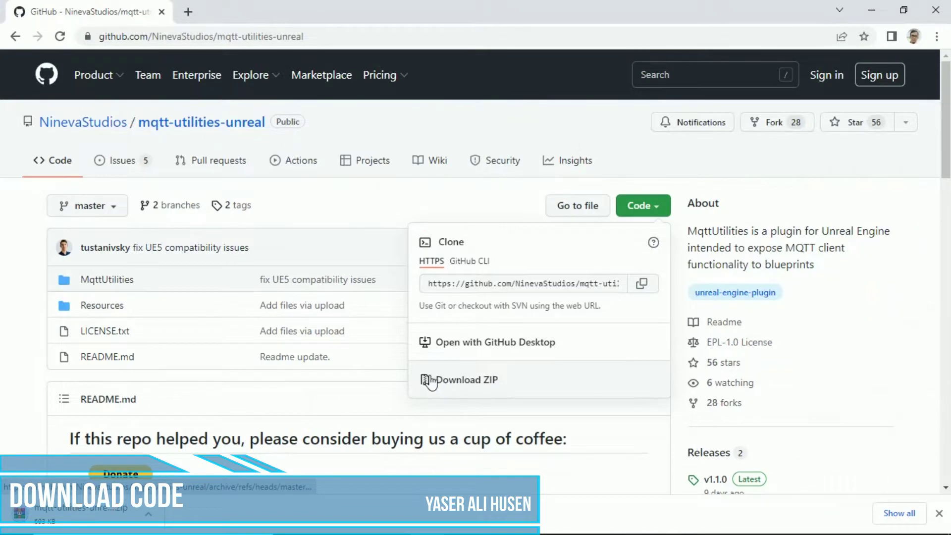
click(374, 402)
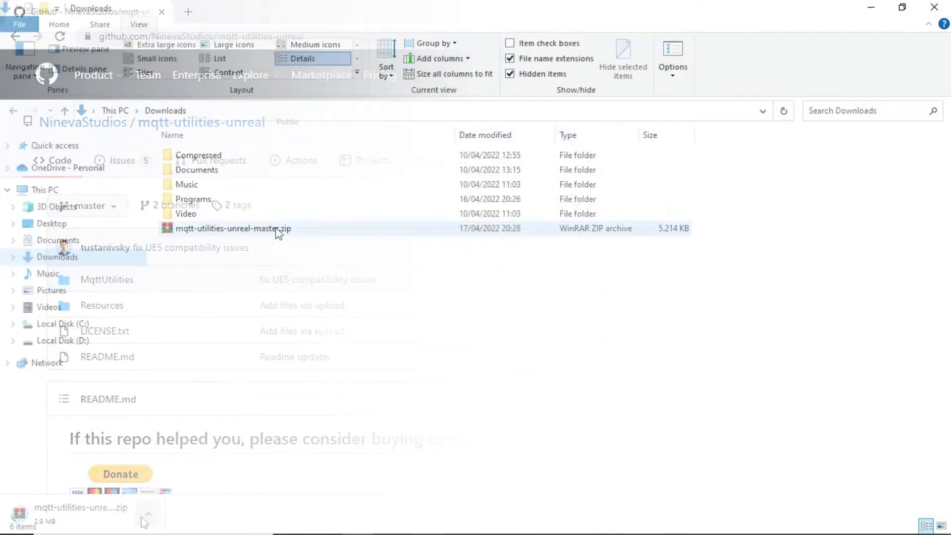
Extract the ZIP in Downloads, then open mqtt-utilities-unreal-master and its MqttUtilities folder
right_click(276, 228)
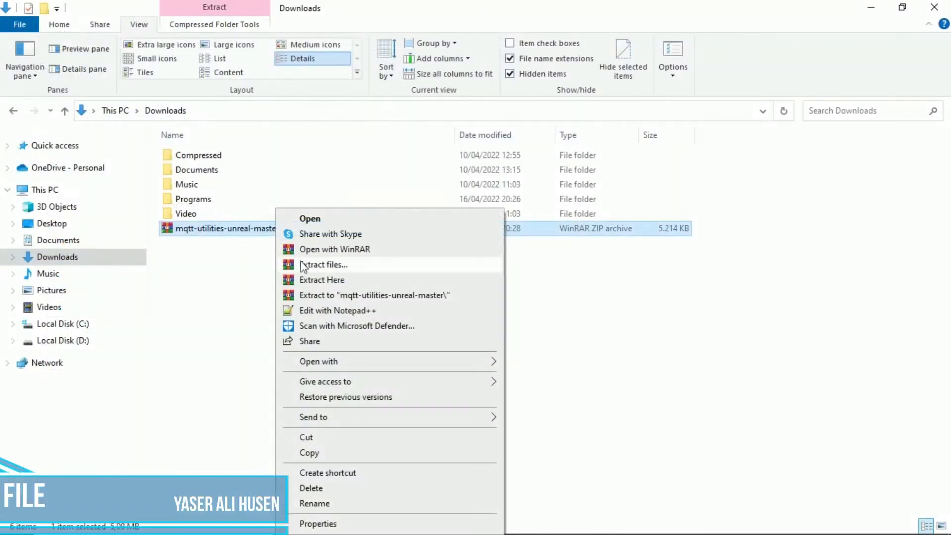
click(317, 280)
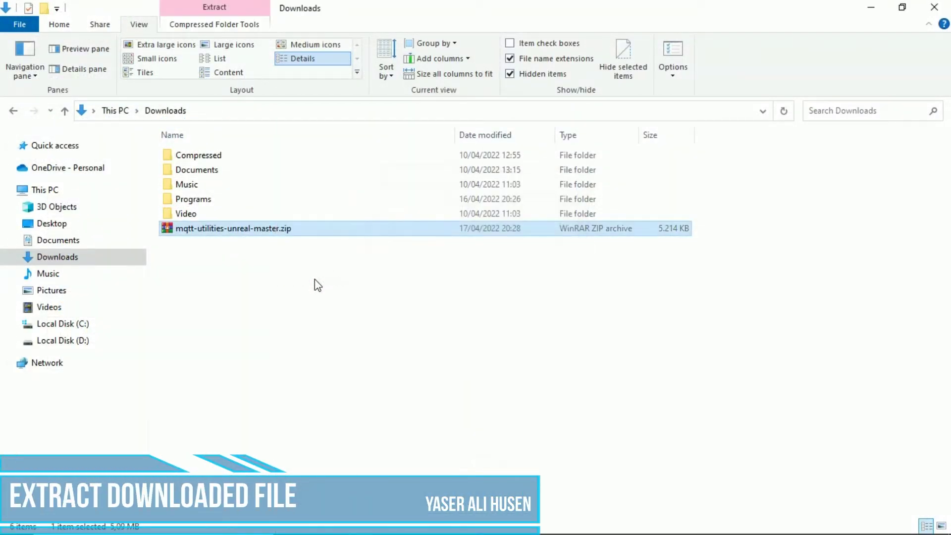
click(318, 285)
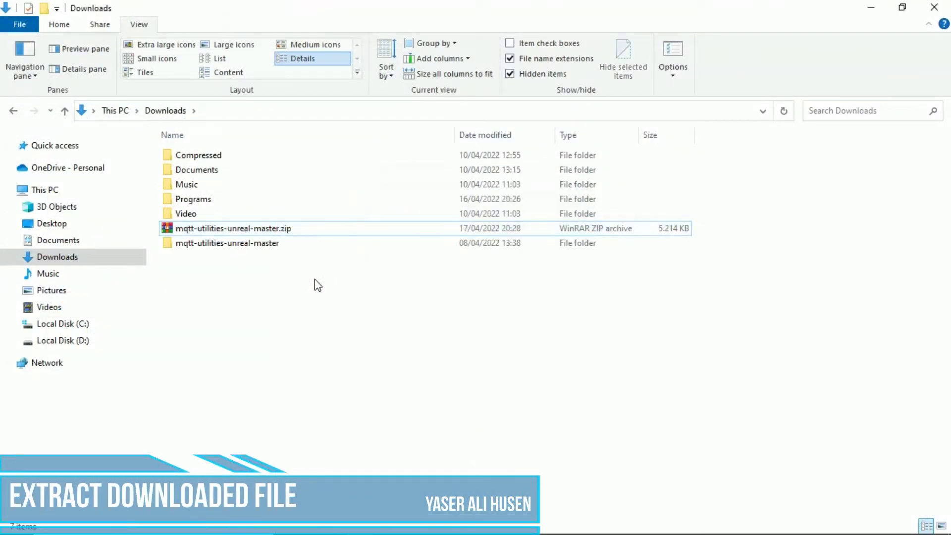
click(267, 246)
double_click(267, 244)
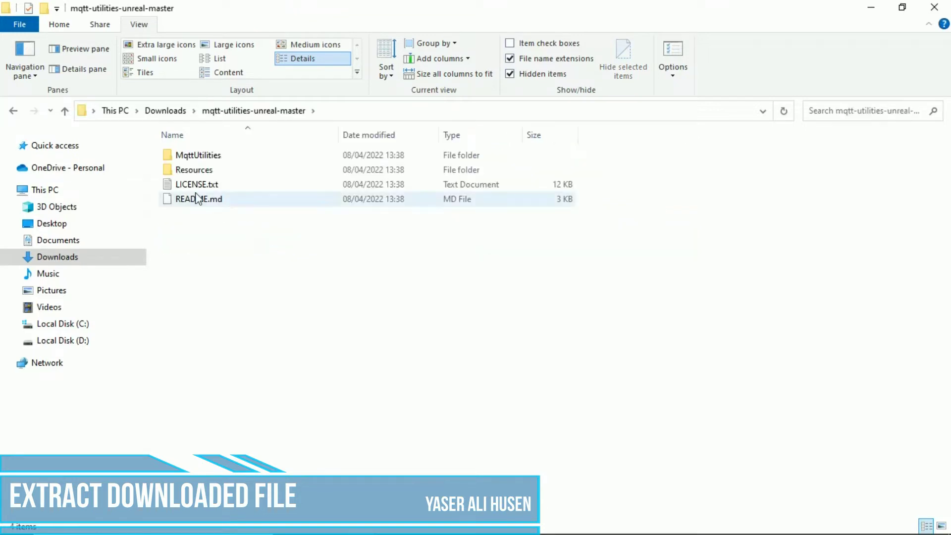
double_click(200, 156)
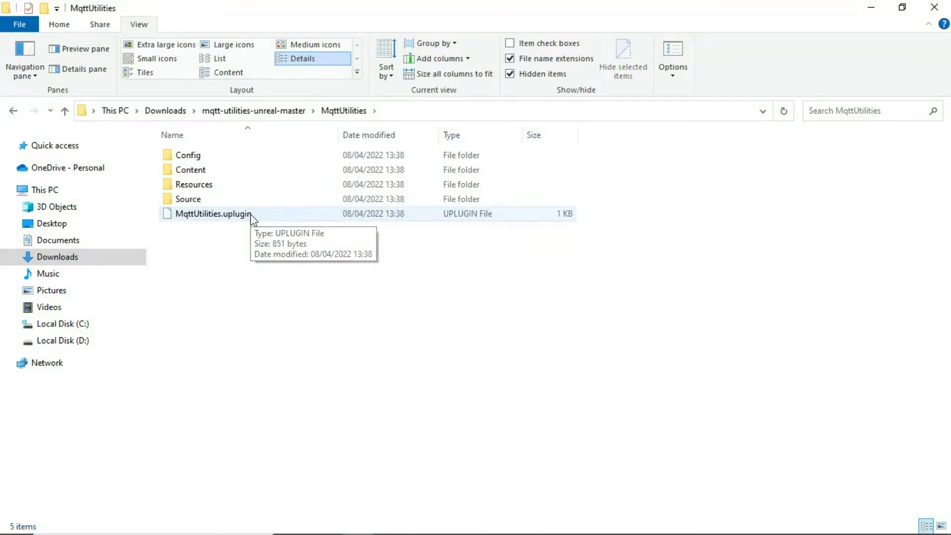
Launch Visual Studio Installer and start modifying the Visual Studio Community 2019 installation
key(super)
text(visual)
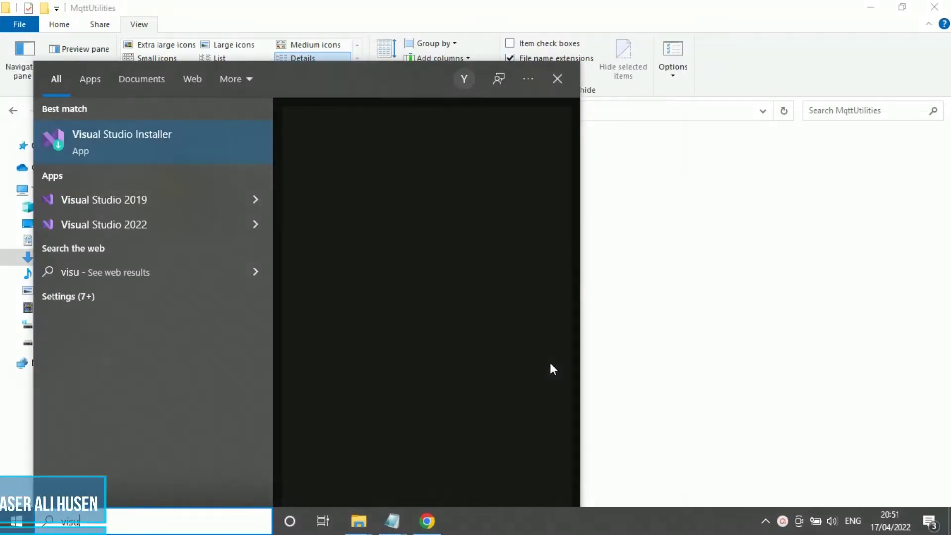
click(153, 138)
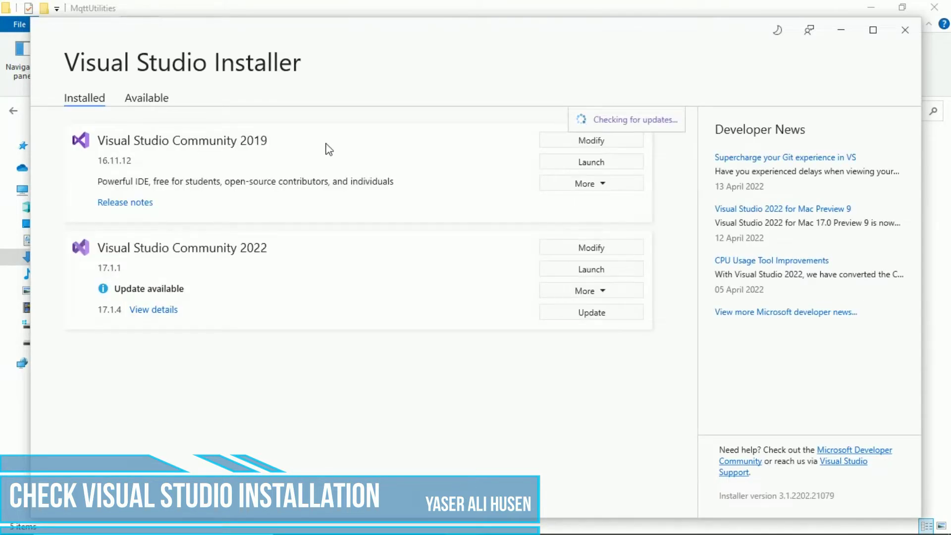
click(558, 141)
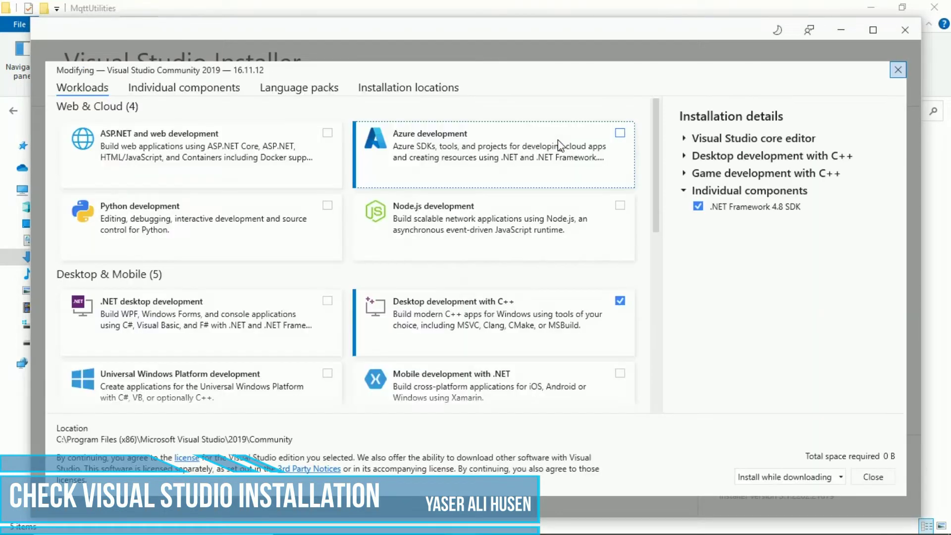
Expand the core editor, Desktop and Game development with C++ details to review their components
scroll(600, 281, down, 4)
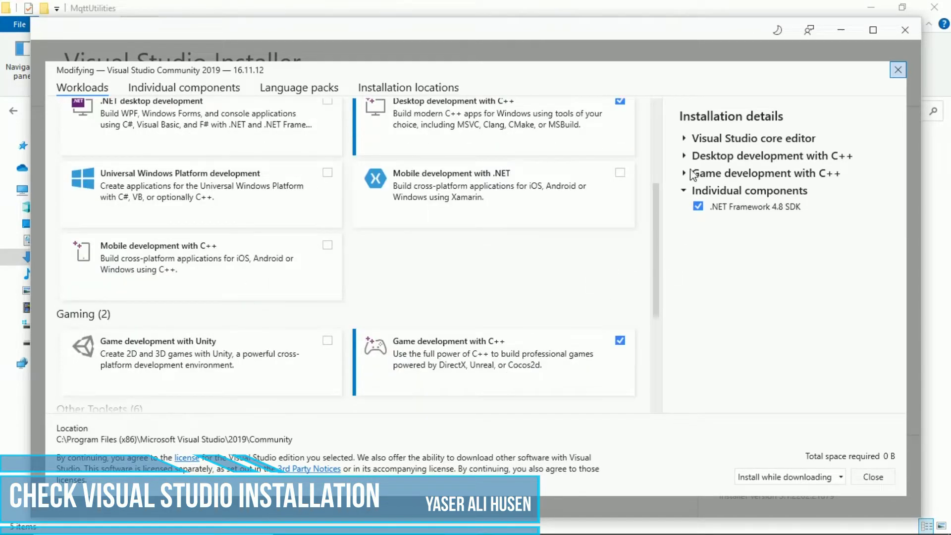
click(684, 139)
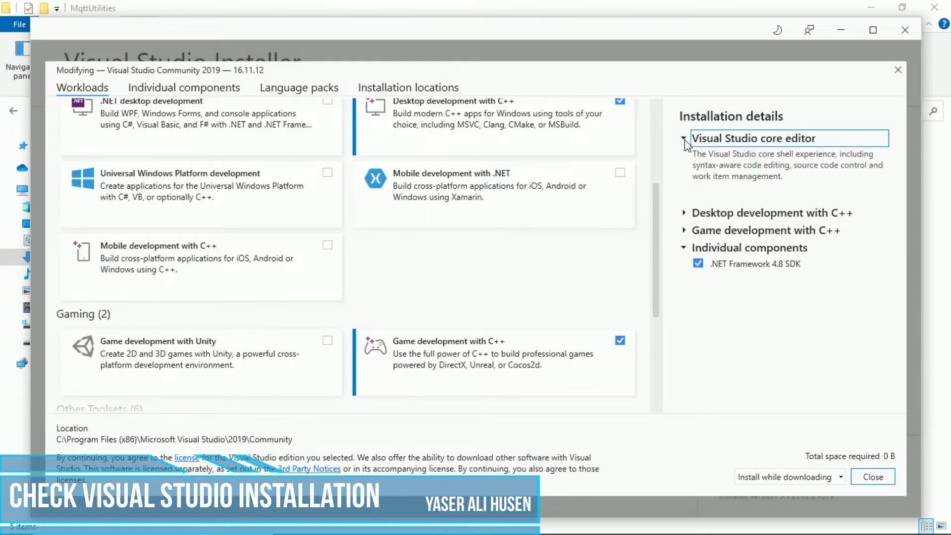
click(684, 213)
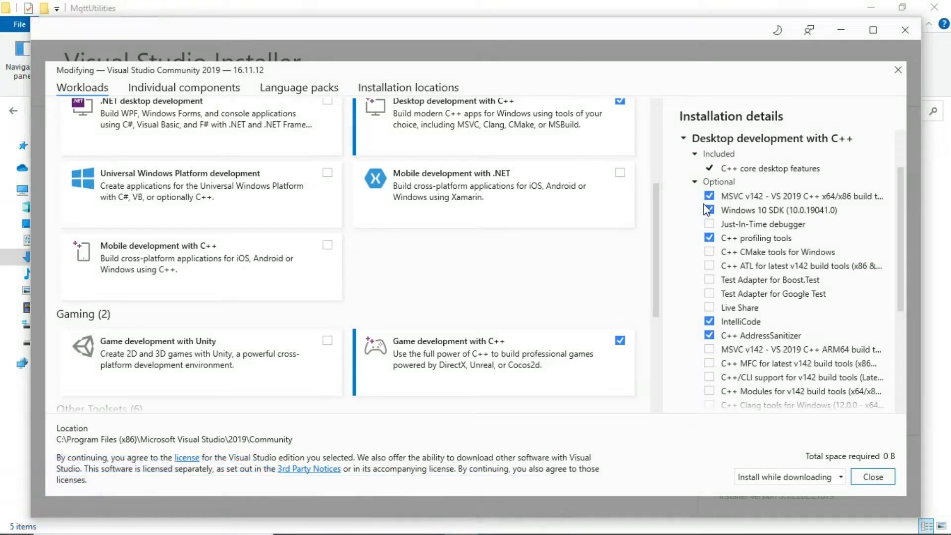
scroll(700, 284, down, 2)
scroll(699, 286, down, 2)
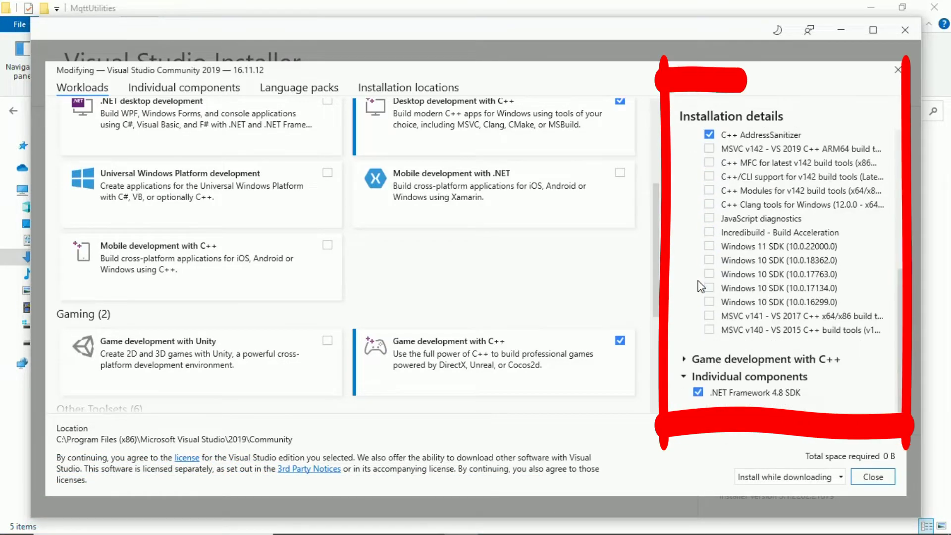
click(686, 358)
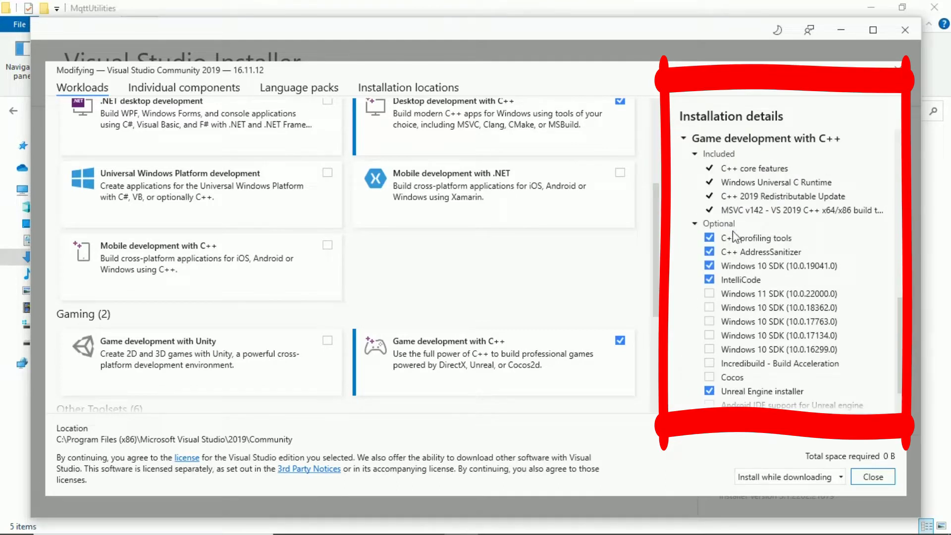
scroll(702, 289, down, 1)
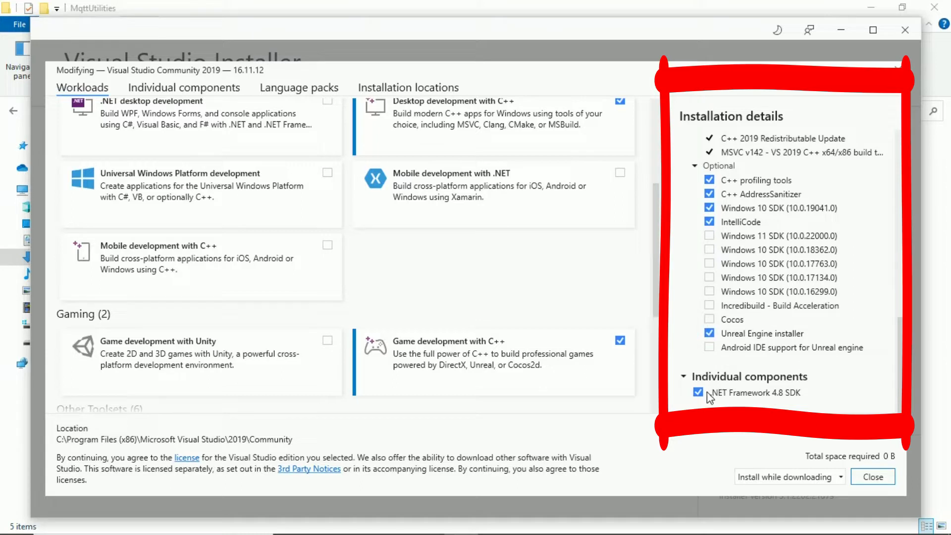
Review the selected .NET entries under Individual components, then return to Workloads
click(143, 92)
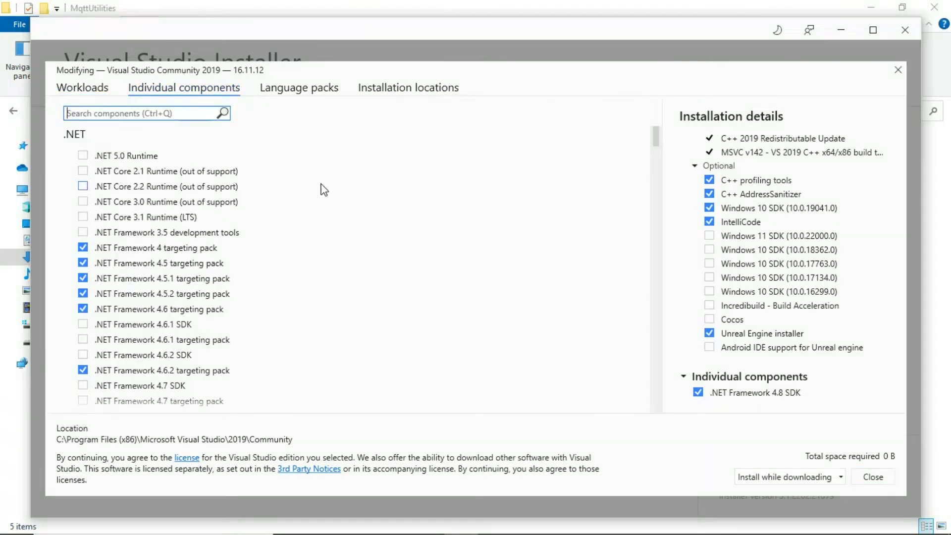
scroll(324, 189, down, 5)
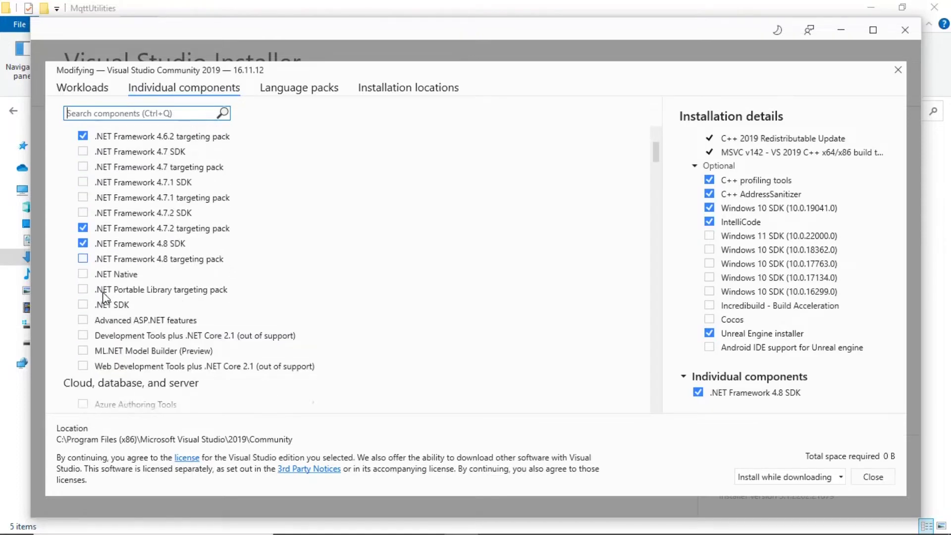
scroll(102, 292, down, 1)
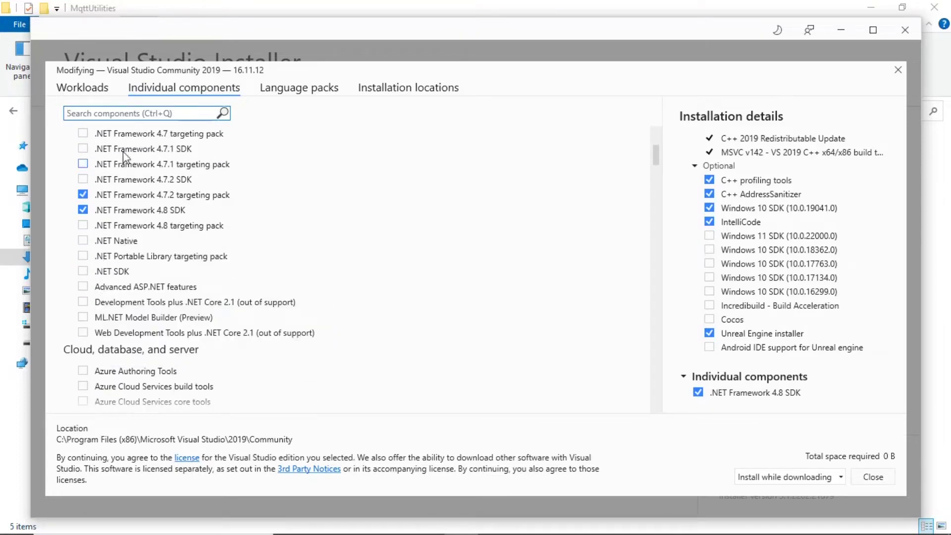
click(92, 91)
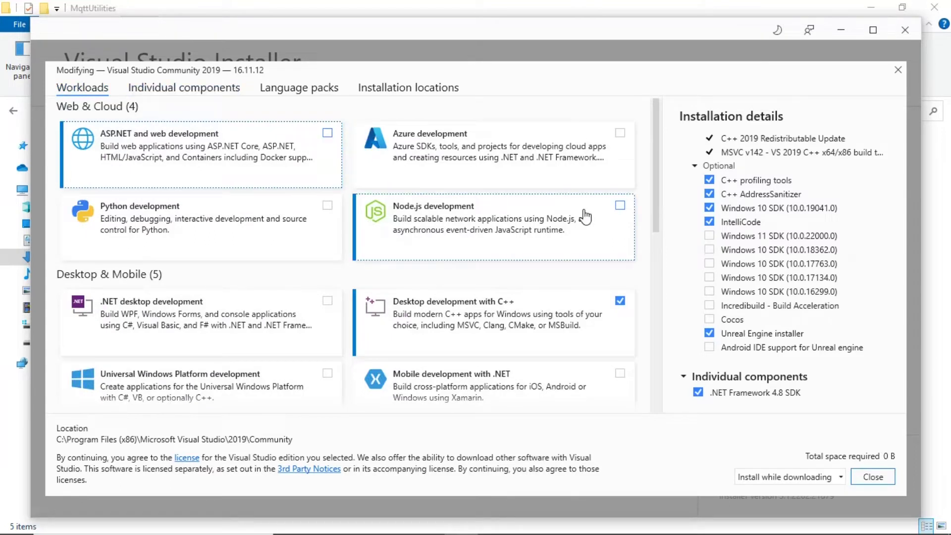
Close the Modify window and Visual Studio Installer without applying any changes
click(868, 476)
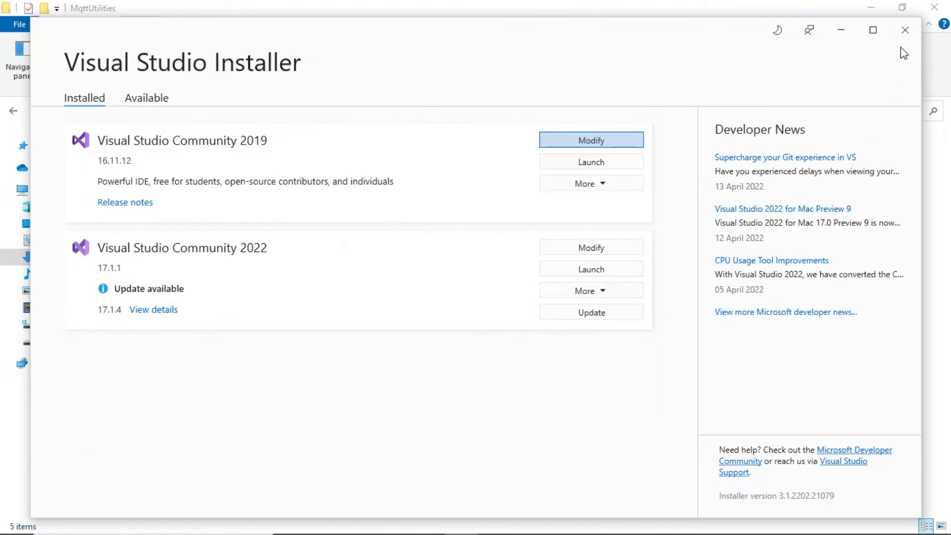
click(905, 30)
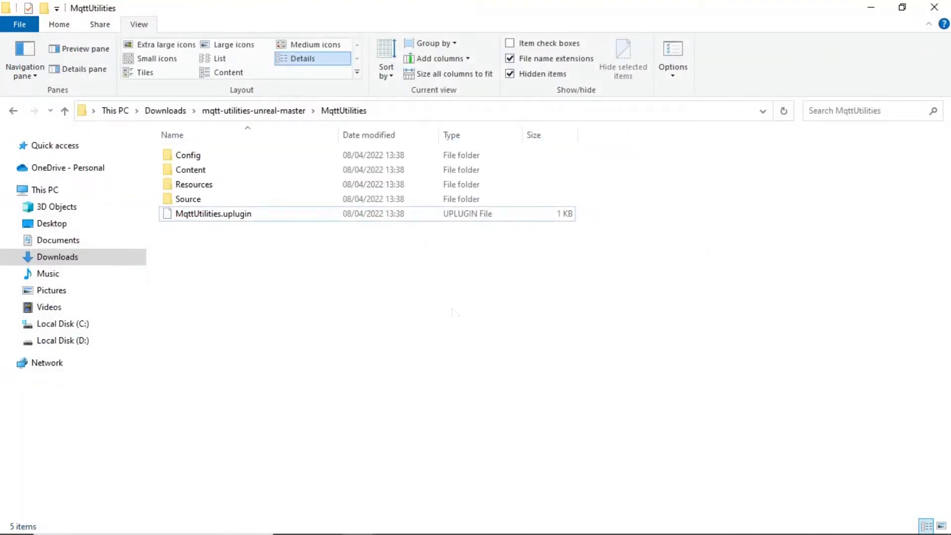
key(super)
Launch Epic Games Launcher and view the Library with engine versions 4.26.2 and 4.27.2
text(epic)
click(132, 148)
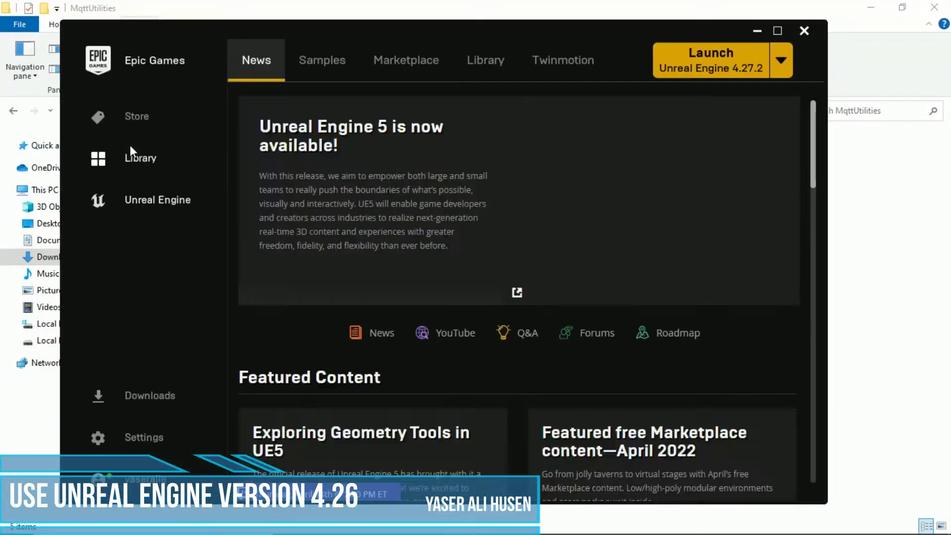
click(483, 74)
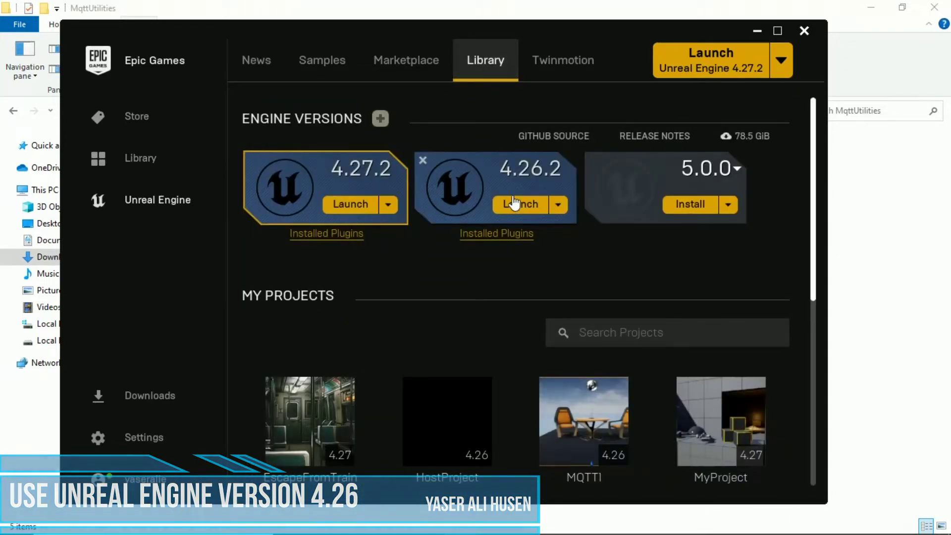
Close the Epic Games Launcher and open Command Prompt as administrator
click(810, 29)
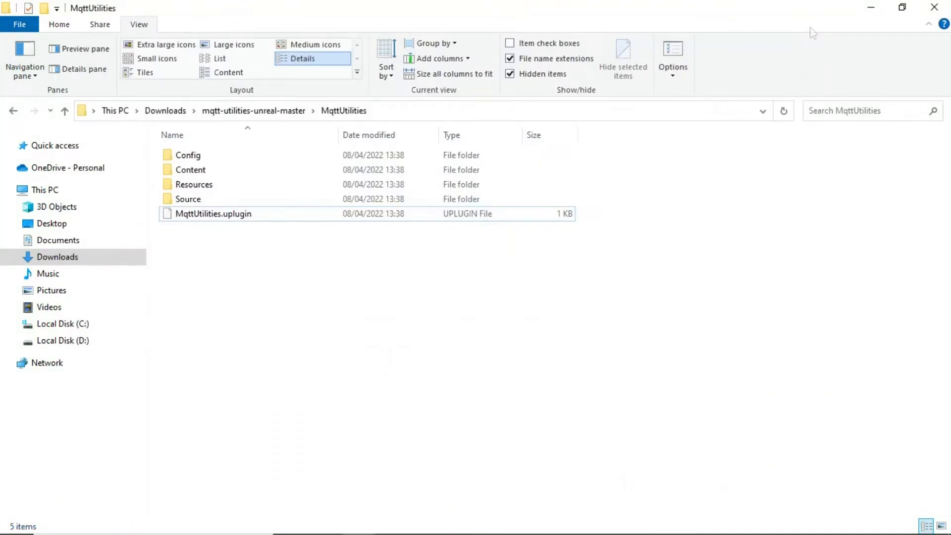
key(super)
text(cmd)
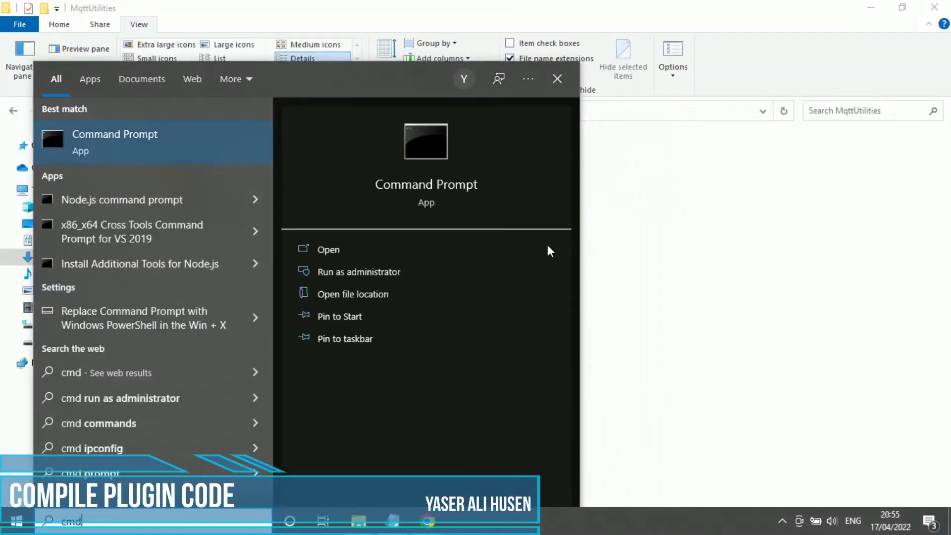
click(409, 269)
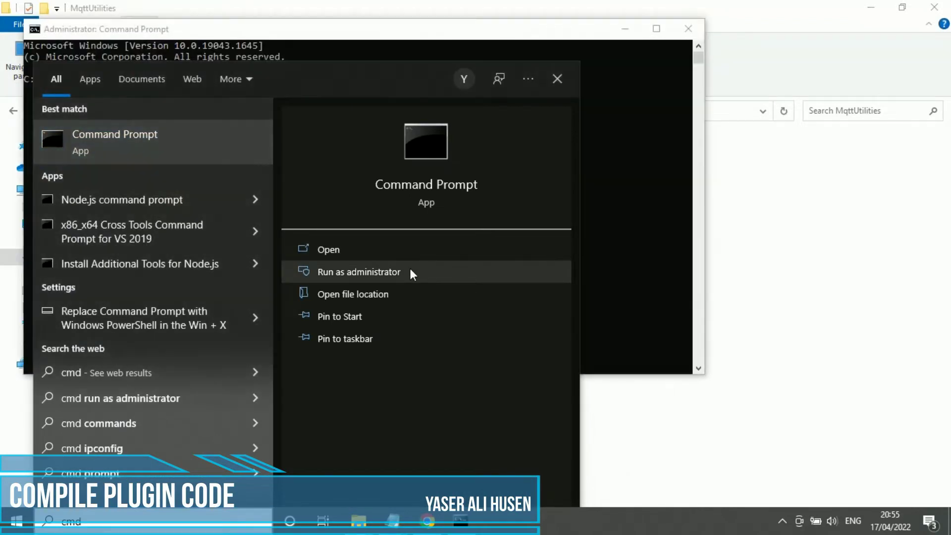
click(657, 256)
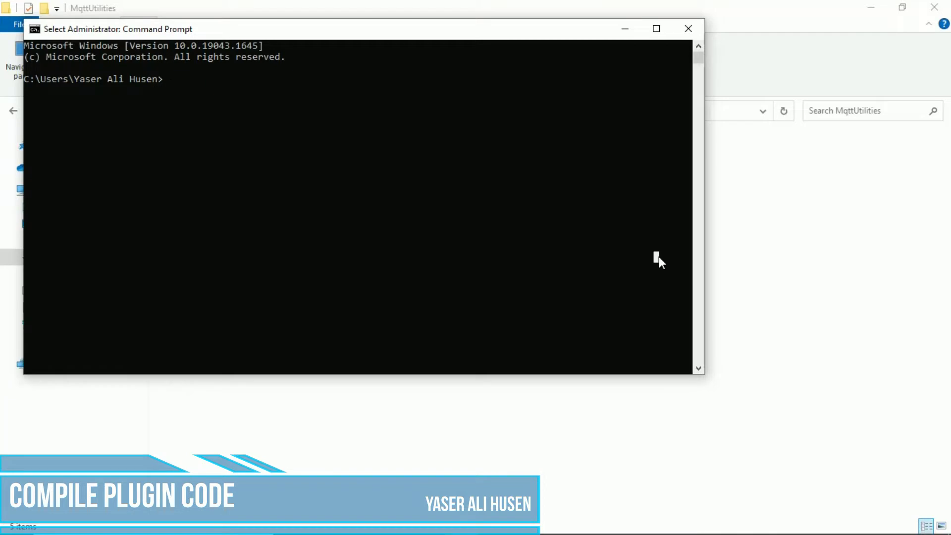
From UE_4.26\Engine\Build\BatchFiles, run RunUAT.bat BuildPlugin on MqttUtilities.uplugin, packaging to MqttUtilities426
text(cd C:\Program Files\Epic Games\UE_4.26\Engine\Build\BatchFiles)
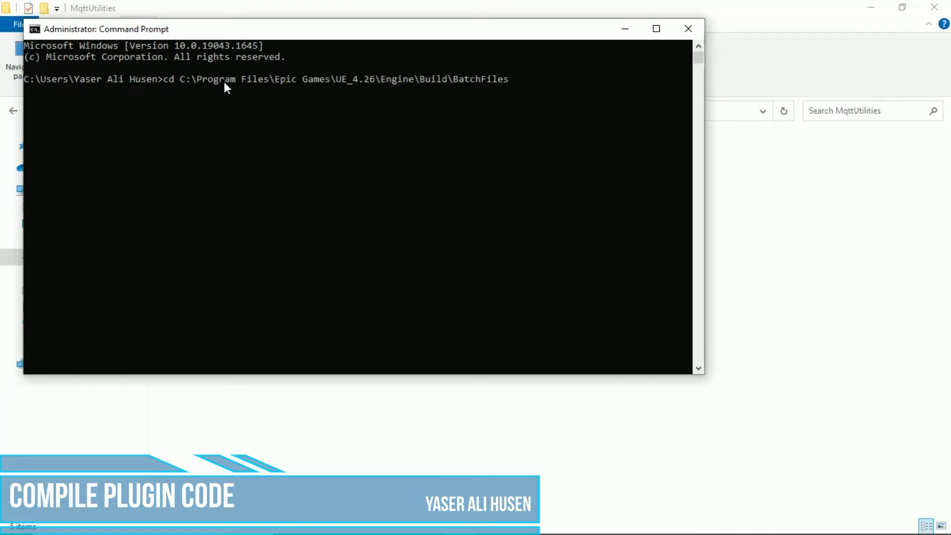
key(Return)
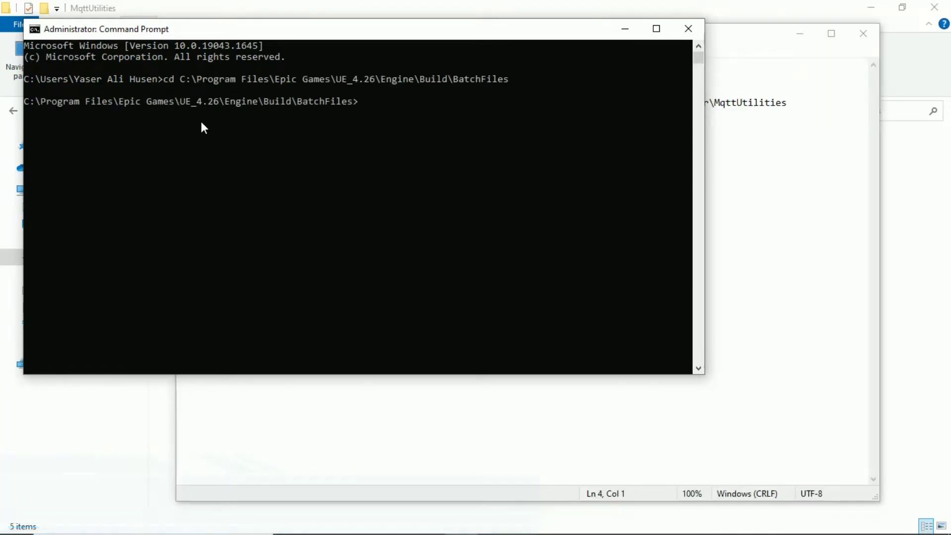
text(RunUAT.bat BuildPlugin)
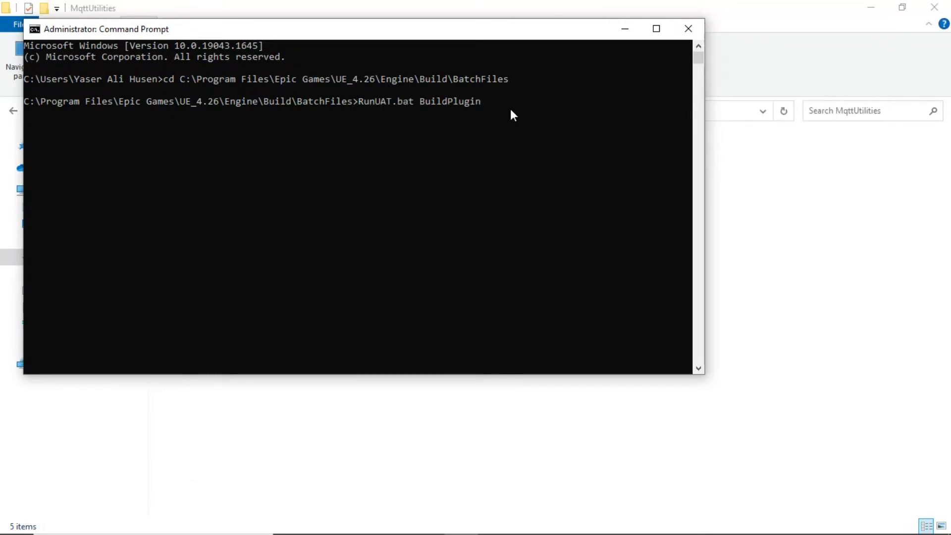
text(-plugin="C:\Users\Yaser Ali Husen\Downloads\mqtt-utilities-unreal-master\MqttUtilities\MqttUtilities.uplugin")
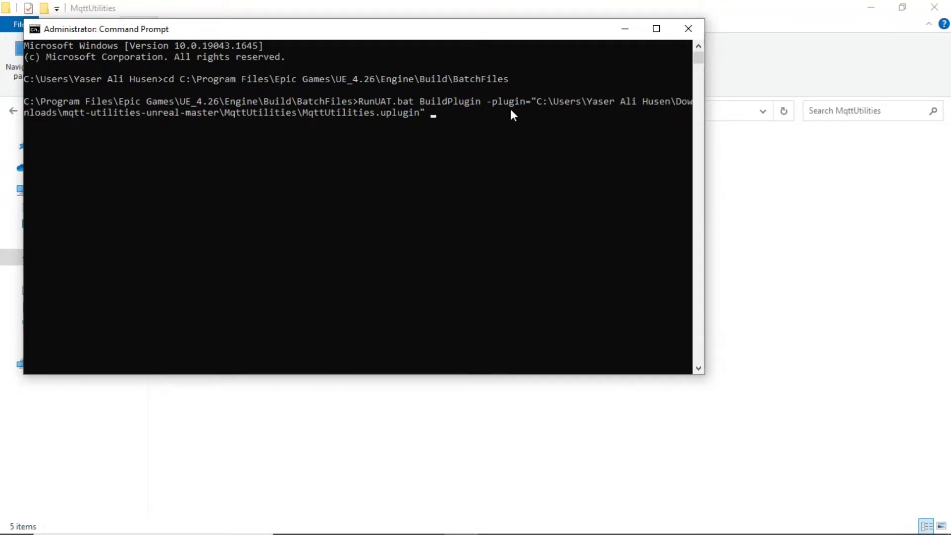
text(-package="C:\Users\Yaser Ali Husen\Downloads\MqttUtilities426")
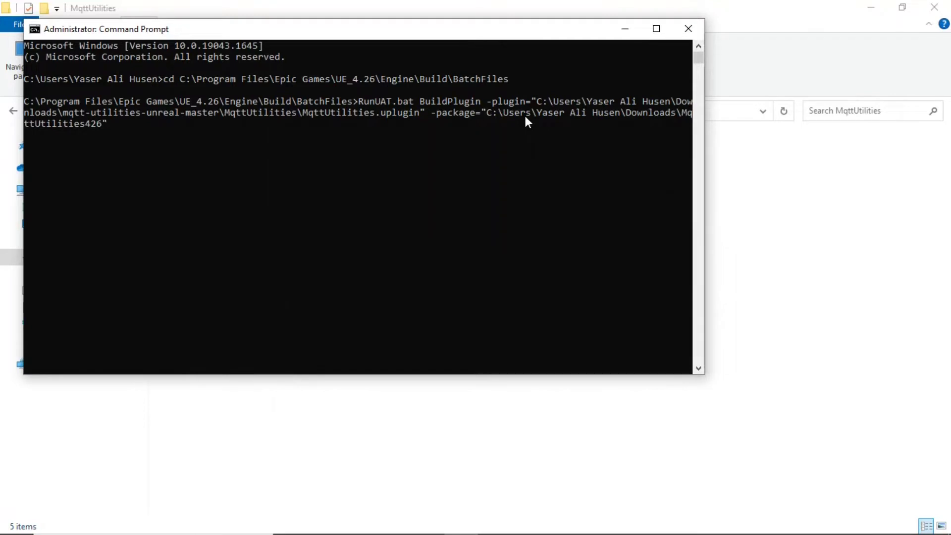
key(Return)
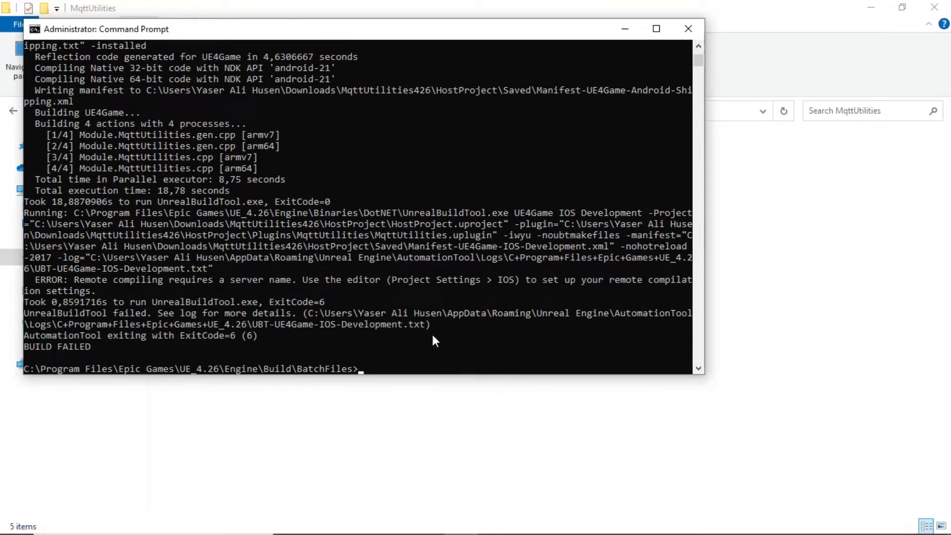
Select the build log file path shown in the BUILD FAILED output
drag(431, 326, 345, 318)
Copy the log path and browse File Explorer to MqttUtilities426's HostProject folder
key(ctrl+c)
click(436, 411)
click(66, 114)
click(67, 114)
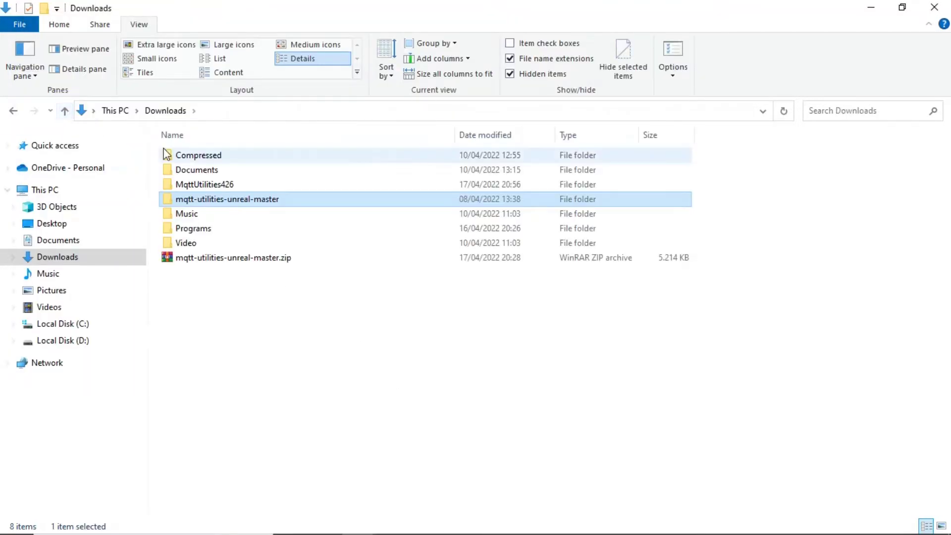
double_click(215, 183)
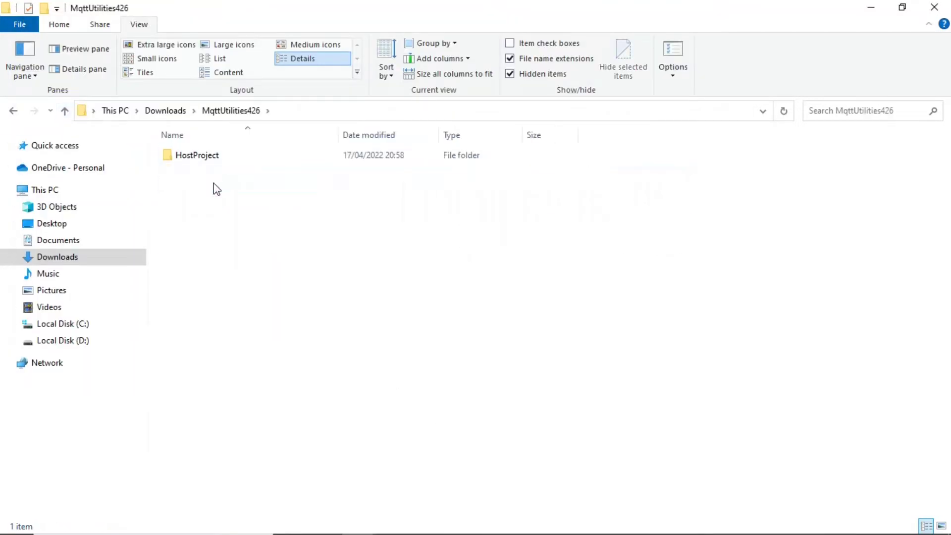
double_click(200, 158)
Open the iOS build log via the address bar, inspect its remote-compiling ERROR line, and close it
click(370, 110)
key(ctrl+v)
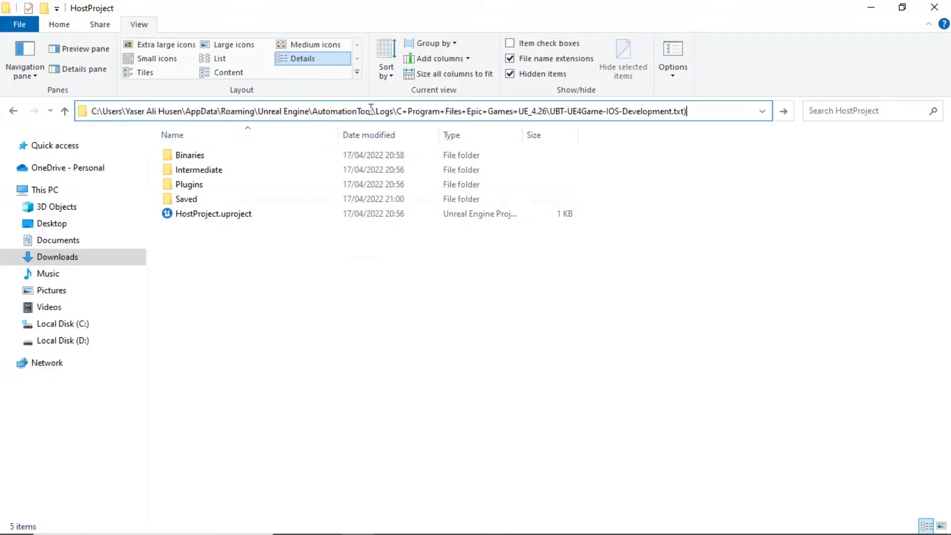
key(Return)
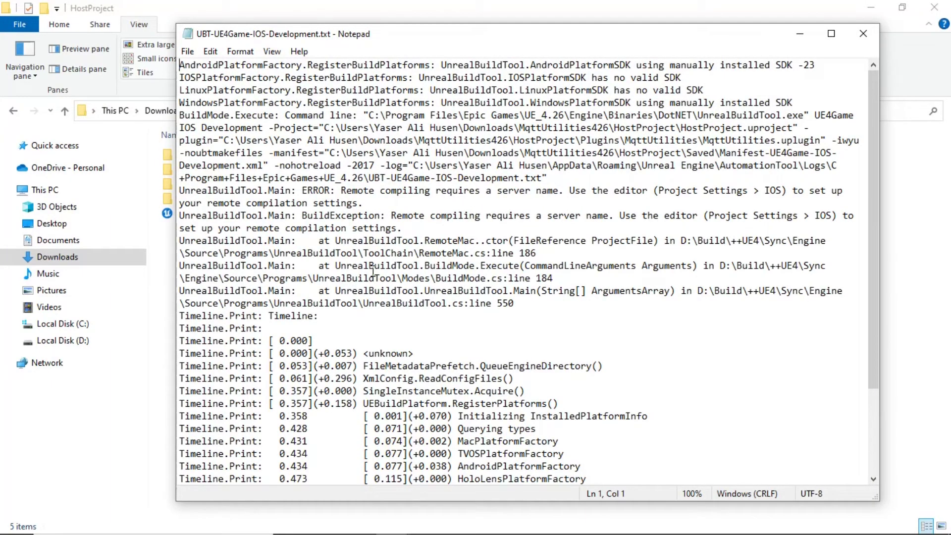
scroll(372, 271, down, 3)
scroll(373, 271, up, 3)
drag(361, 202, 178, 193)
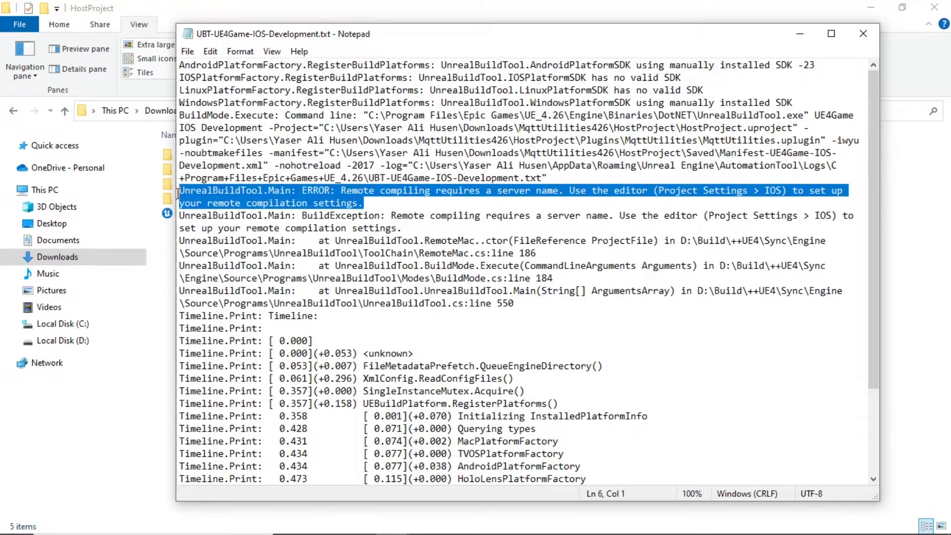
click(353, 214)
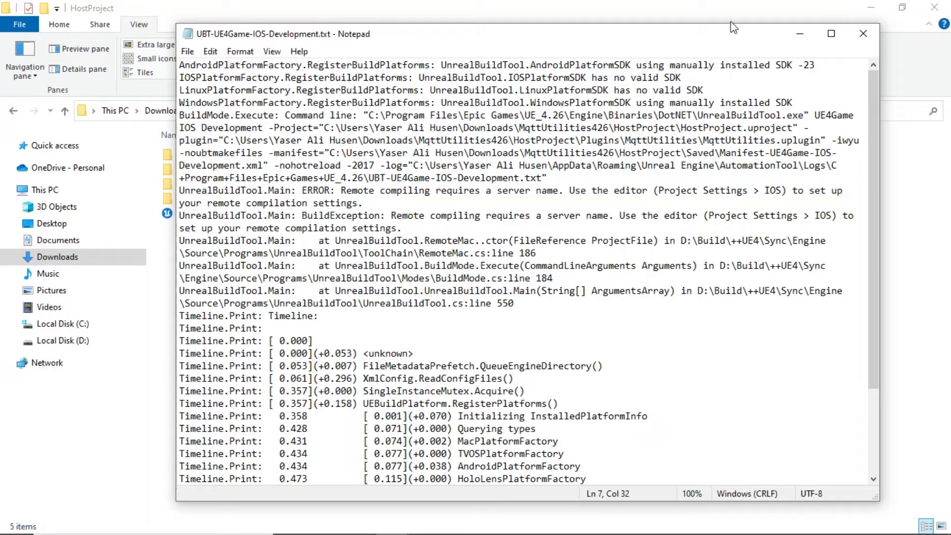
click(863, 33)
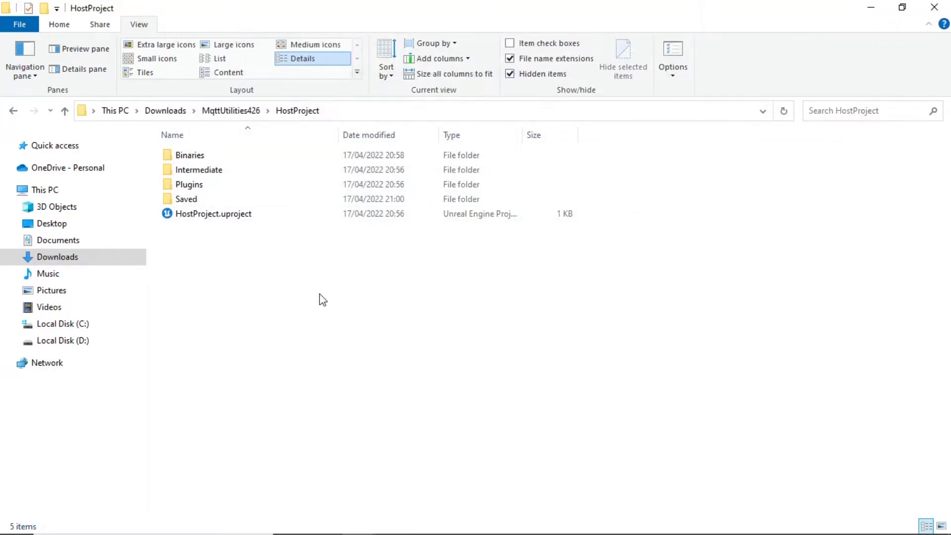
Switch HostProject.uproject's engine version to 4.26
right_click(237, 215)
click(260, 220)
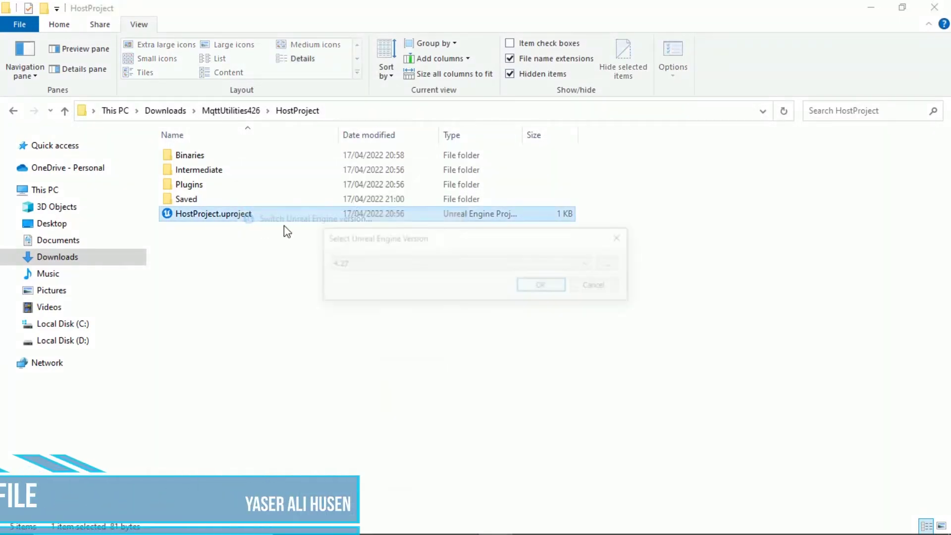
click(359, 267)
click(354, 283)
click(553, 285)
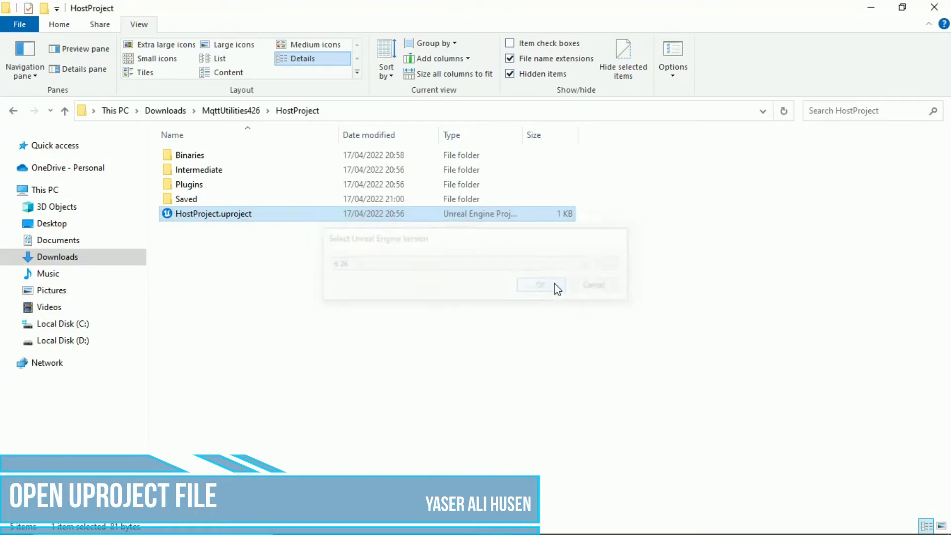
Open HostProject in Unreal Editor, update the out-of-date project file, and return to File Explorer
double_click(219, 214)
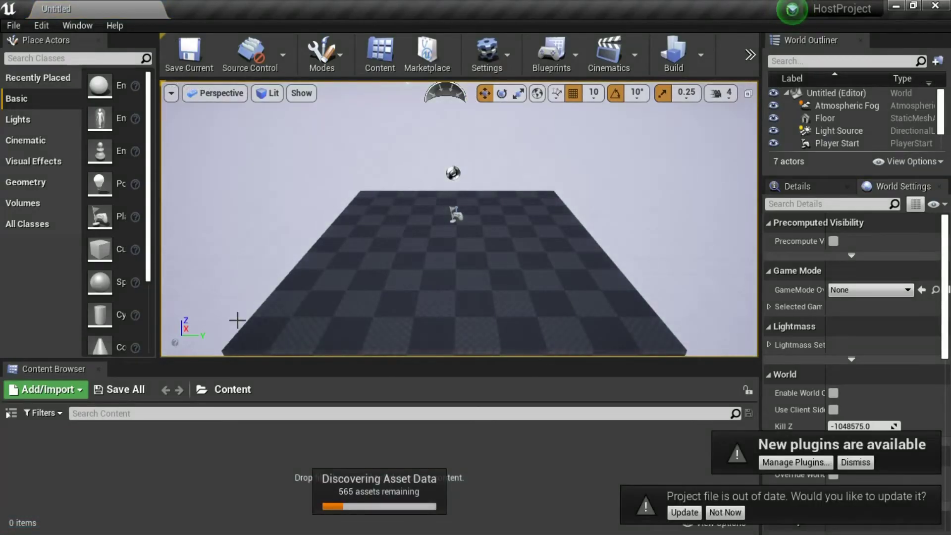
click(679, 510)
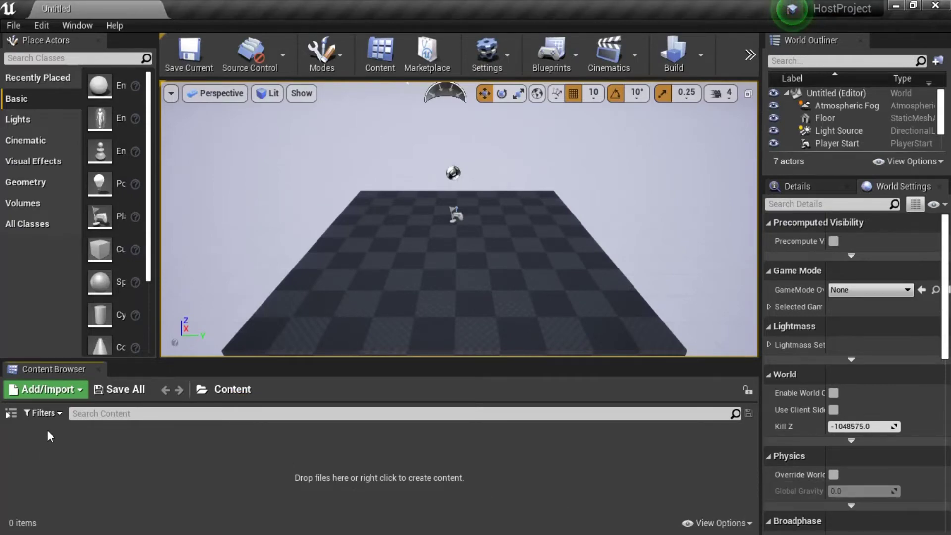
key(alt+Tab)
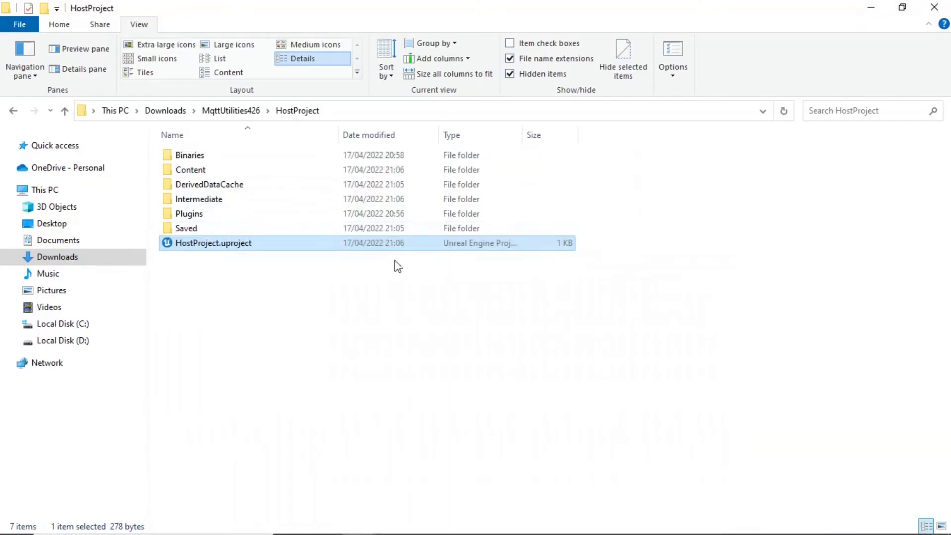
Copy the Levels and UserInterface folders from Plugins > MqttUtilities > Content
double_click(189, 213)
double_click(200, 156)
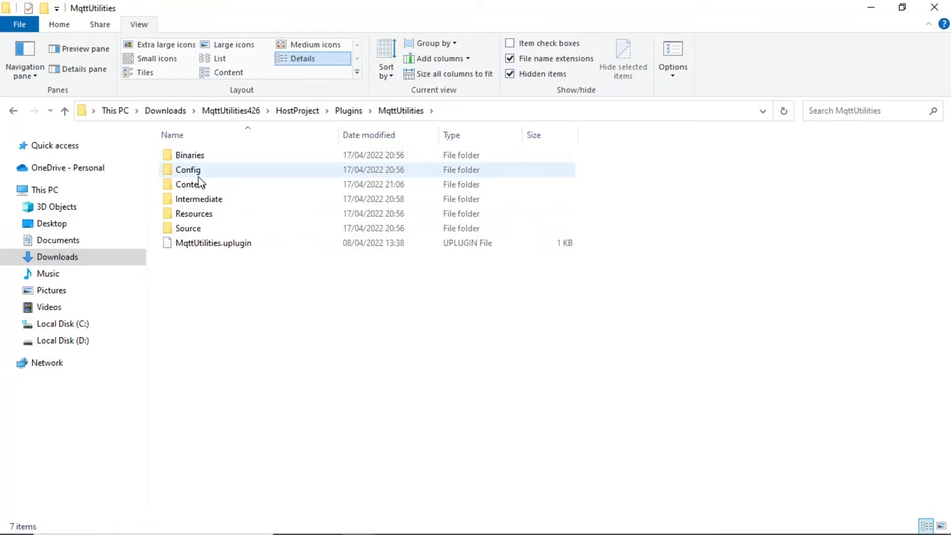
double_click(198, 185)
shift+click(193, 170)
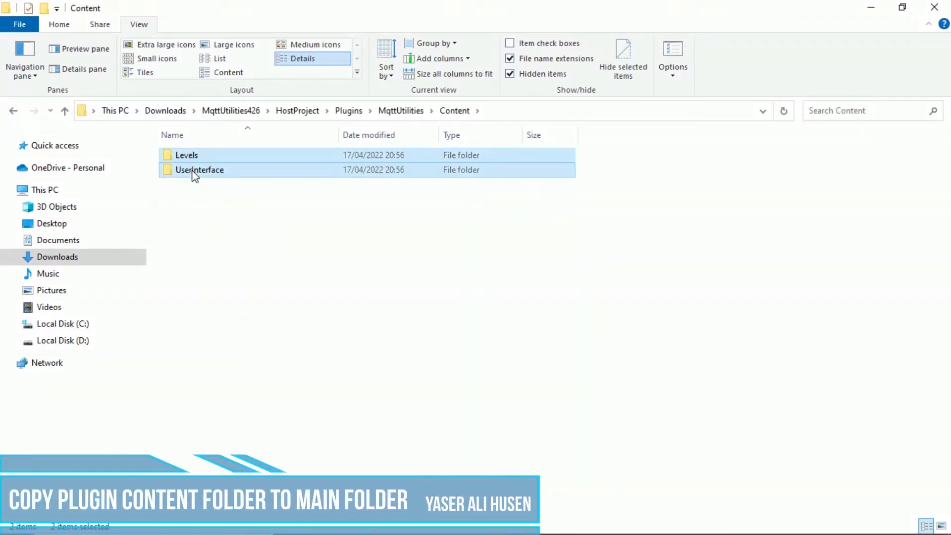
right_click(191, 171)
click(231, 412)
Paste both folders into HostProject's Content folder, then select HostProject.uproject
click(64, 111)
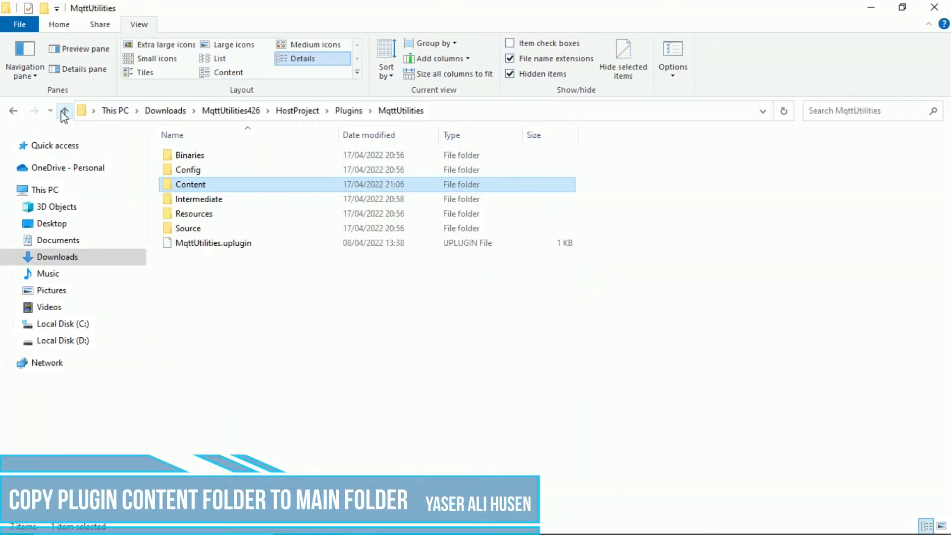
click(63, 110)
click(63, 111)
click(179, 171)
double_click(178, 171)
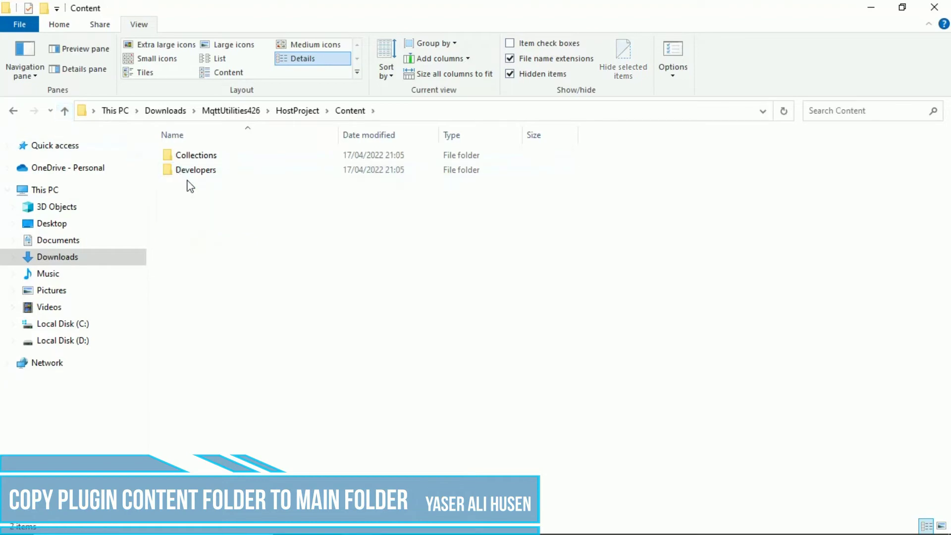
right_click(207, 203)
click(242, 300)
click(247, 302)
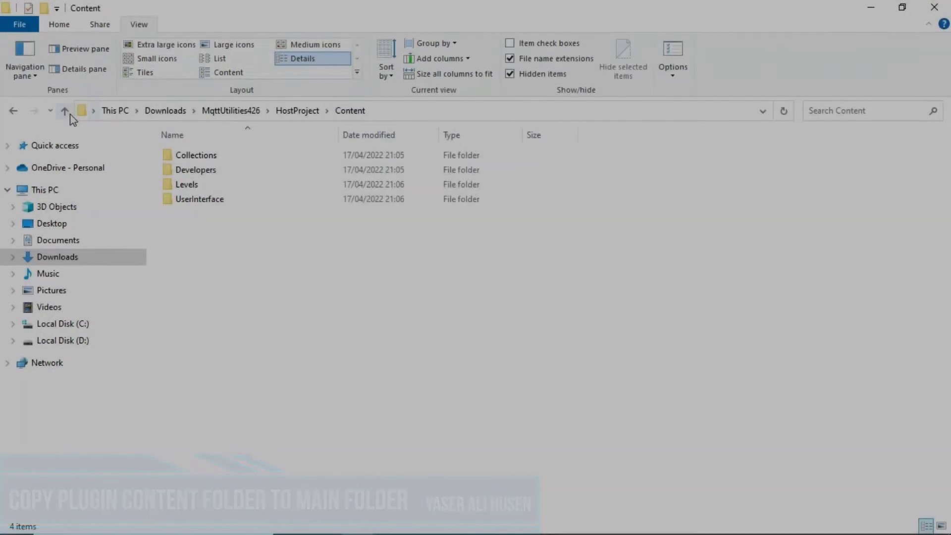
click(64, 110)
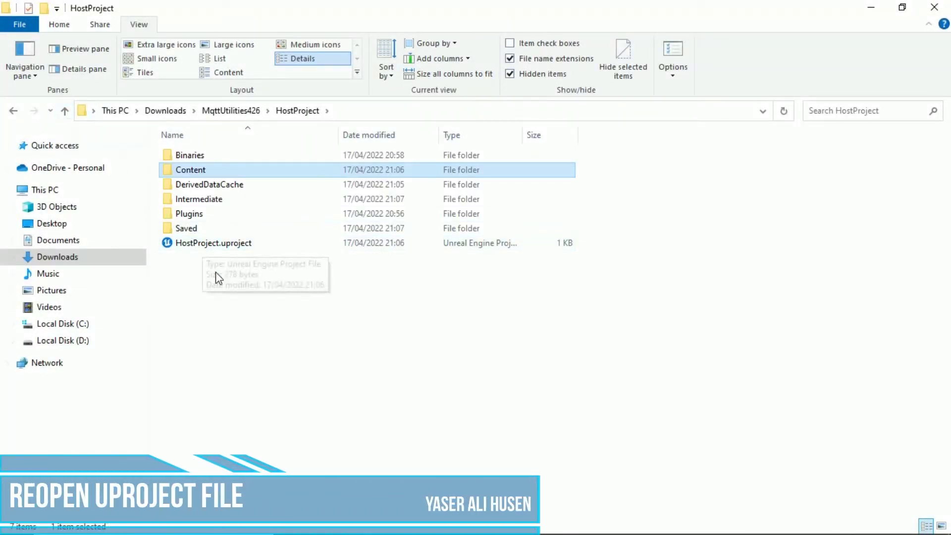
click(221, 245)
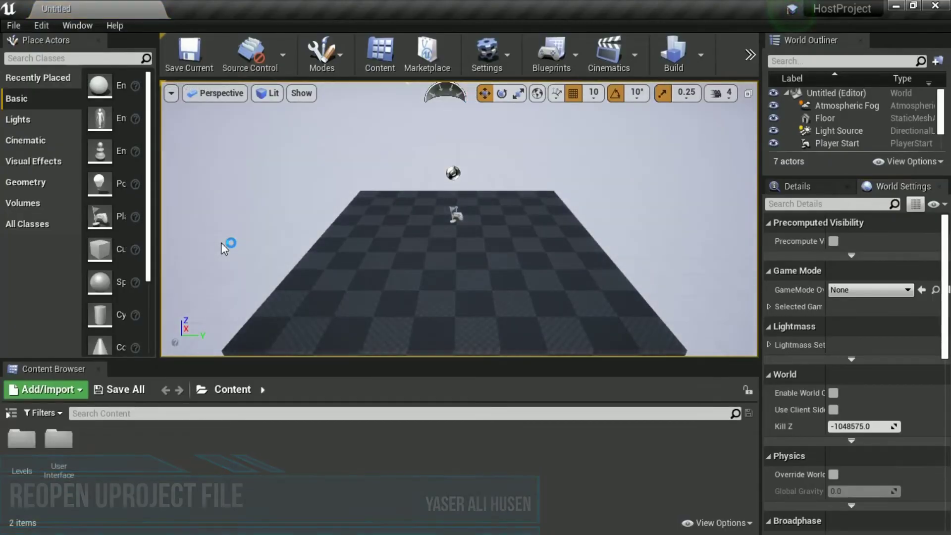
Confirm under Edit > Plugins > Installed that MQTT Utilities 1.0.0 is enabled, then close the browser
click(42, 26)
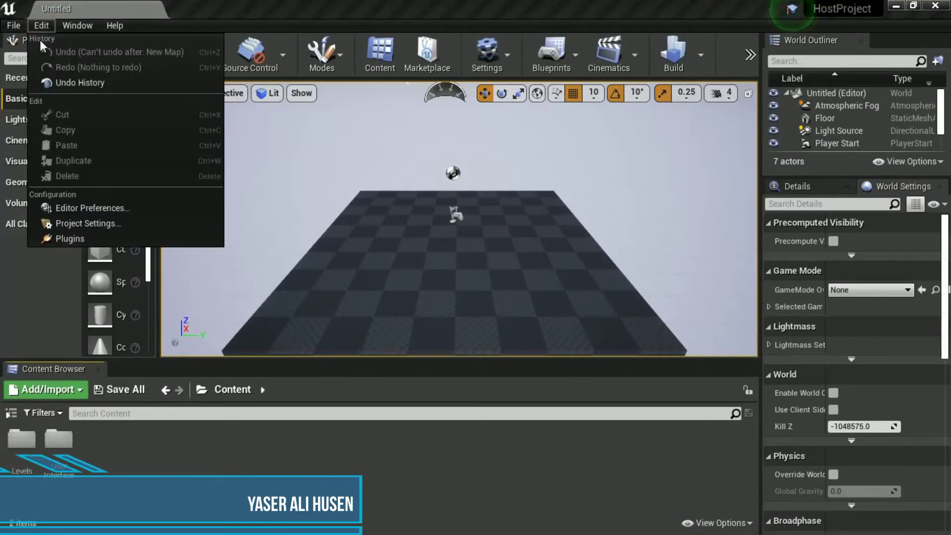
click(70, 239)
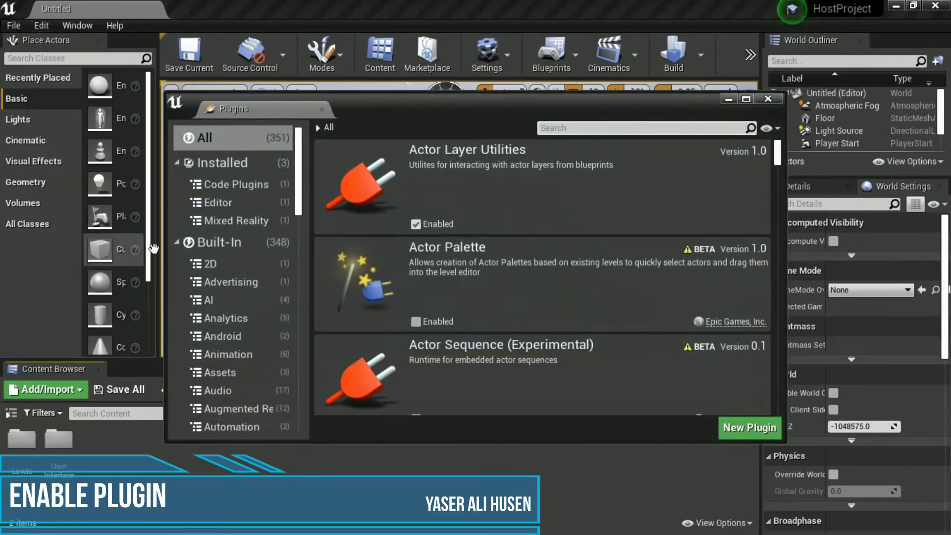
scroll(539, 260, down, 3)
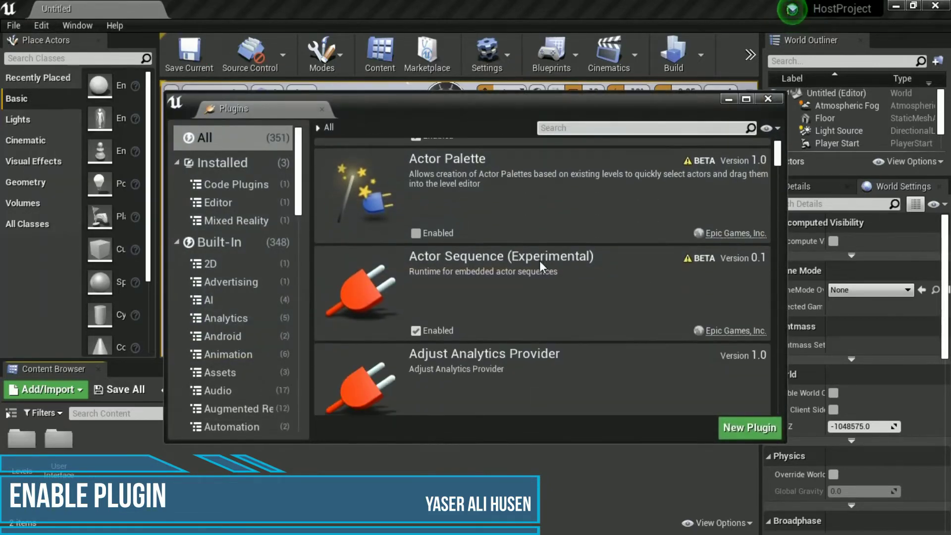
click(239, 159)
scroll(502, 243, up, 1)
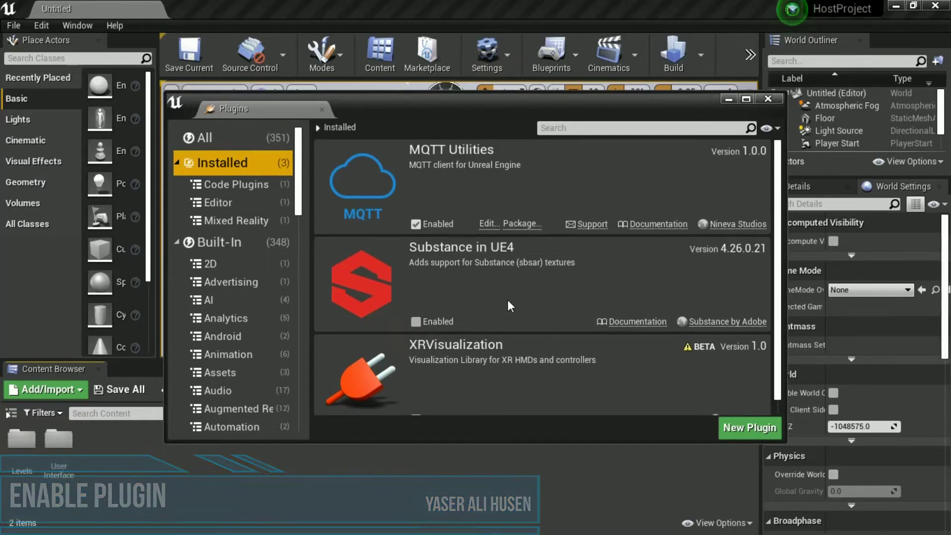
click(768, 99)
Open the TestLevel map from the Levels folder, closing the build data editor that also opened
click(21, 446)
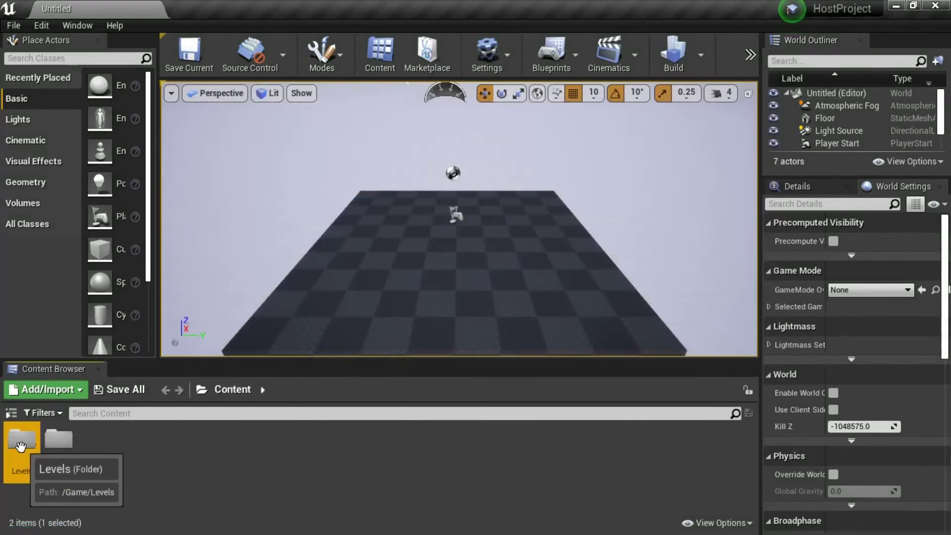
double_click(20, 445)
double_click(16, 443)
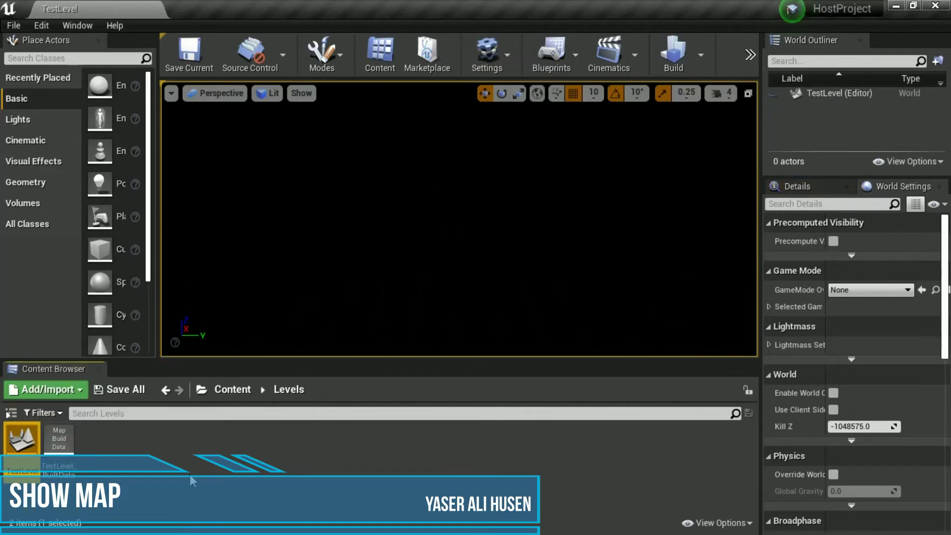
double_click(60, 443)
click(943, 6)
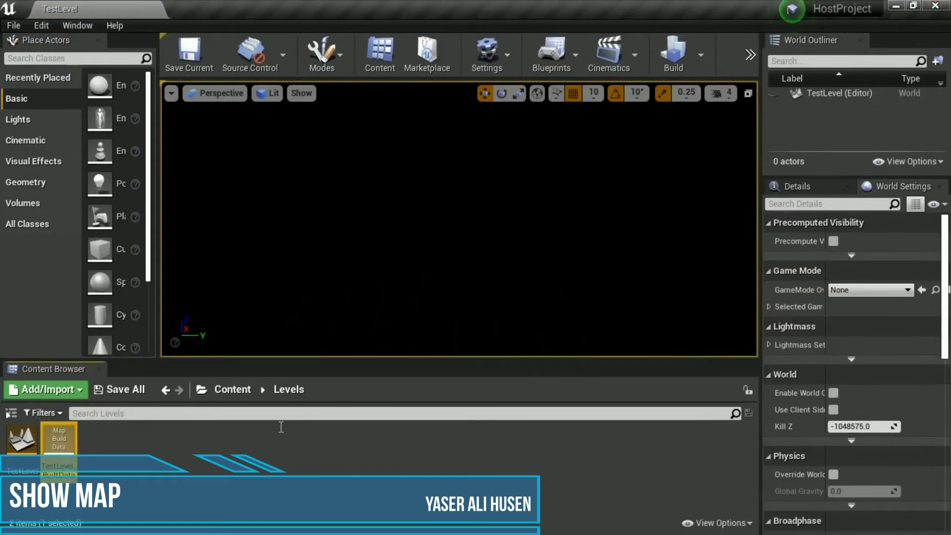
Open the AppMenu_BP widget blueprint from Content > UserInterface
click(232, 389)
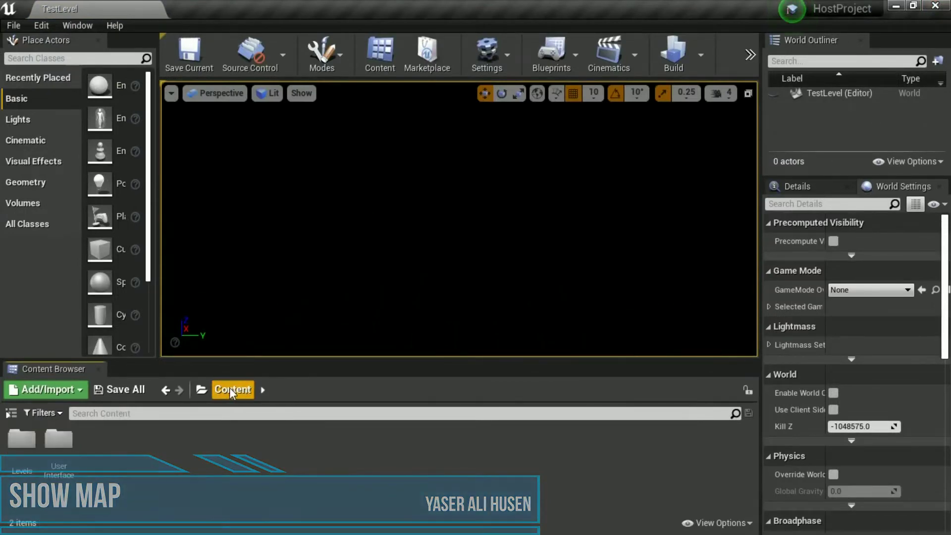
double_click(57, 439)
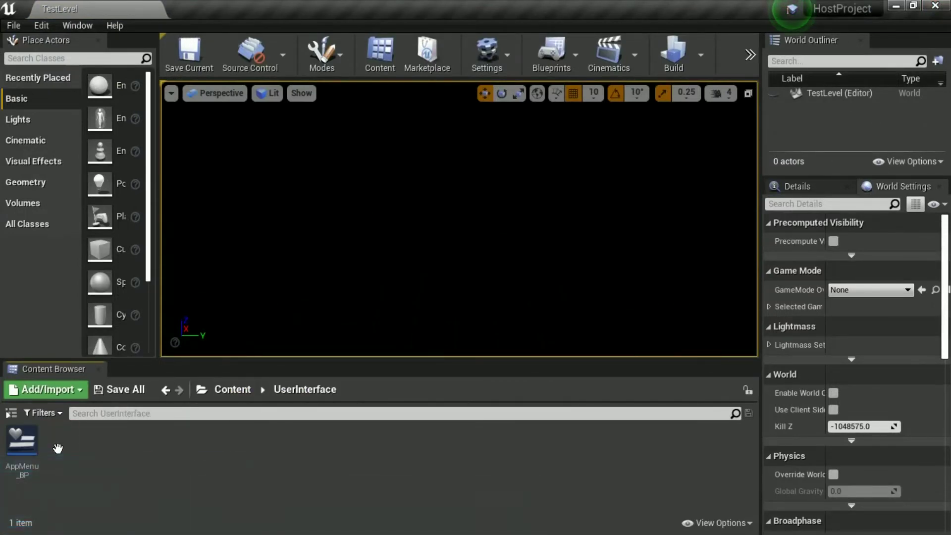
double_click(25, 444)
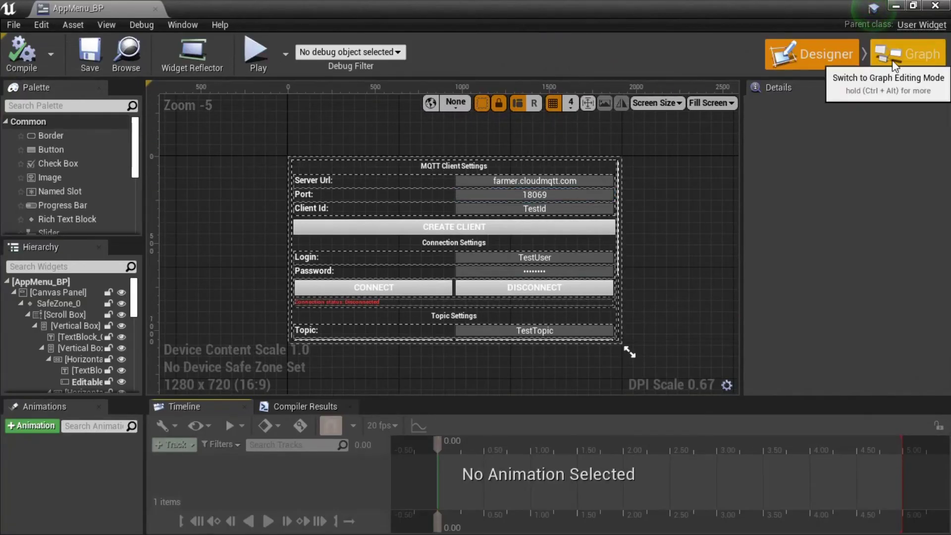
Inspect AppMenu_BP's Subscribe, Unsubscribe, Make MqttMessage and Publish nodes in the Event Graph, then close the editor
click(892, 60)
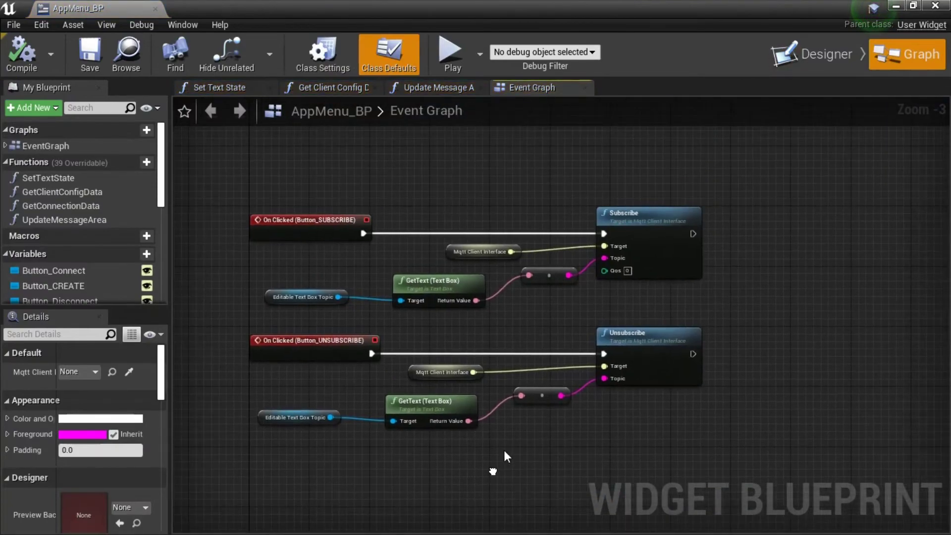
right_drag(482, 480, 551, 116)
right_drag(430, 409, 490, 459)
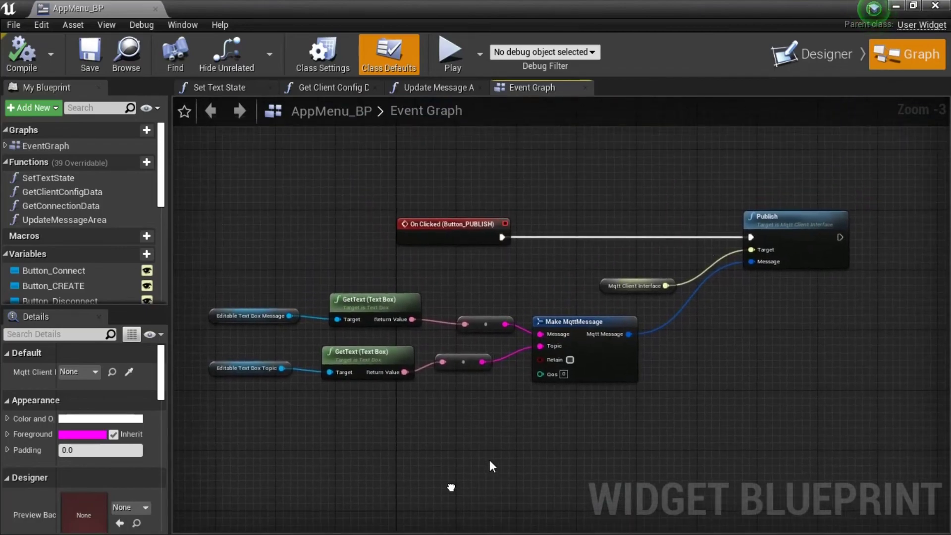
click(933, 7)
Play TestLevel in the editor from the Levels folder
click(232, 389)
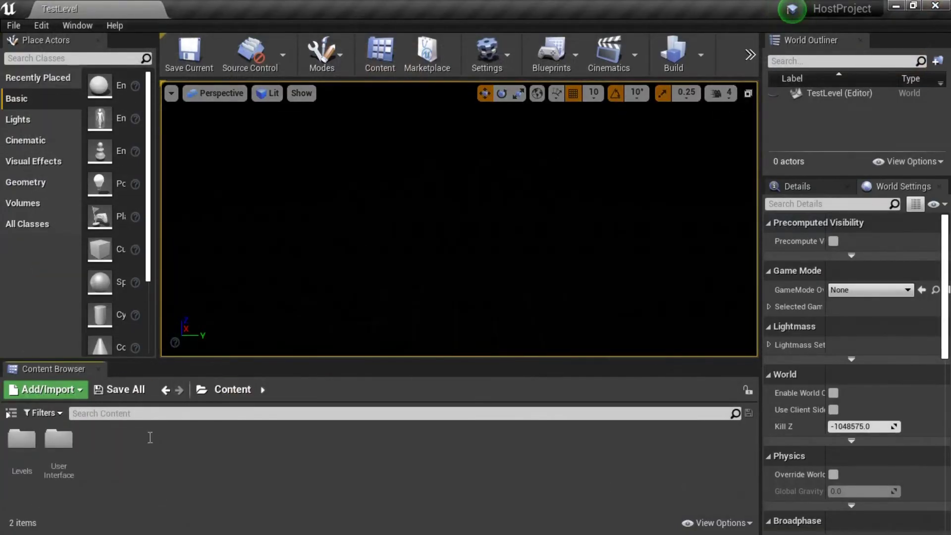
double_click(21, 438)
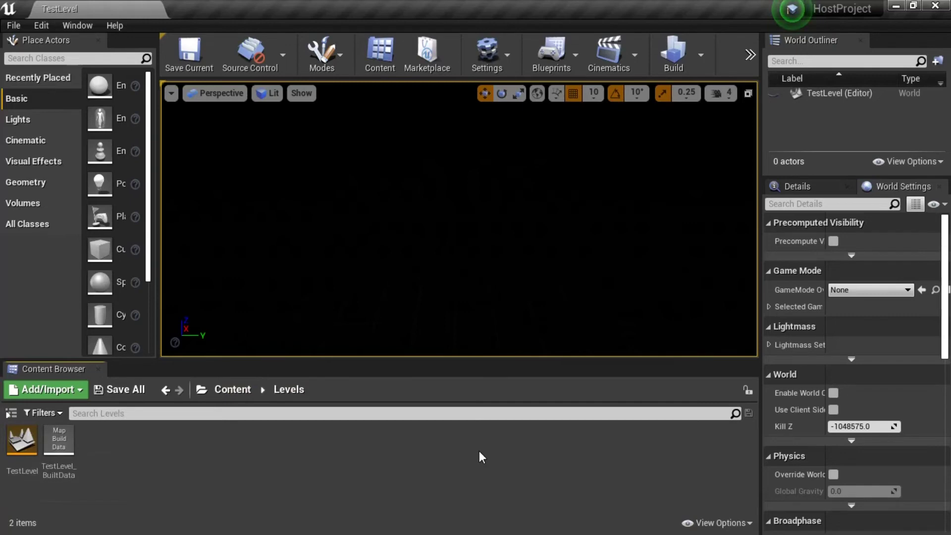
click(749, 54)
click(773, 85)
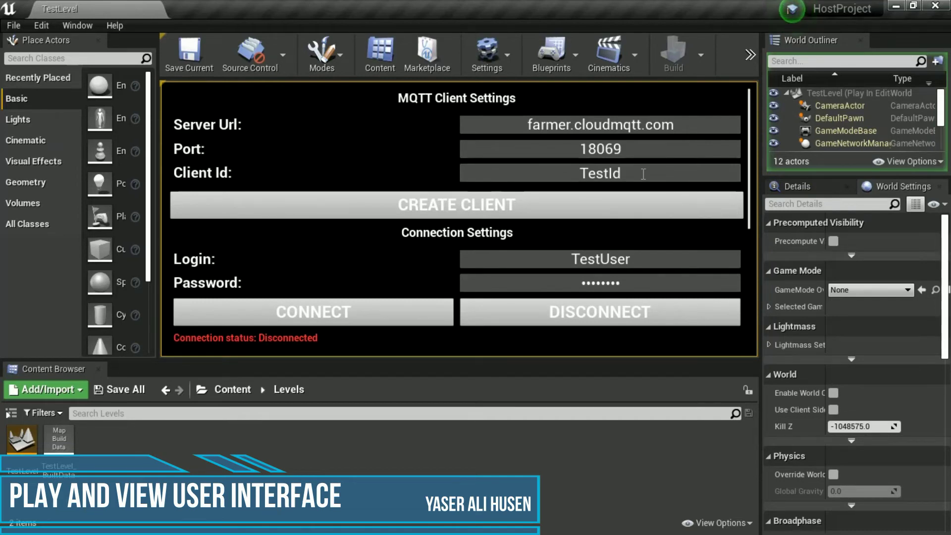
Review the MQTT menu's Server Url, Port 18069 and Client Id TestId, then scroll to Topic Settings
scroll(642, 174, down, 2)
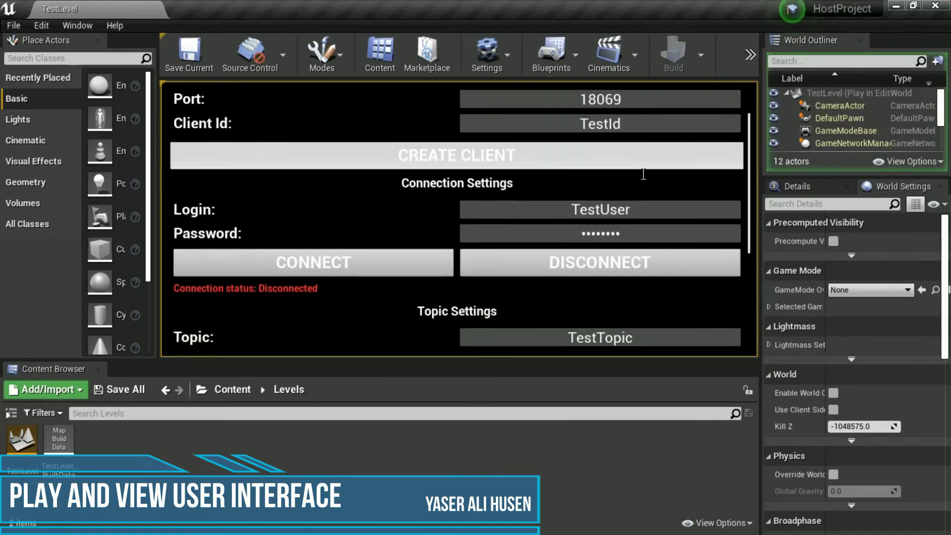
scroll(643, 174, down, 8)
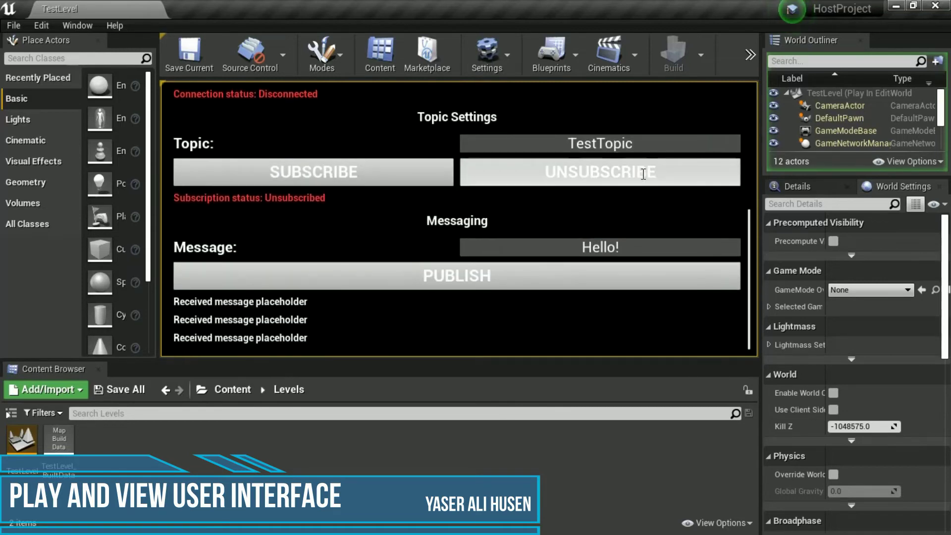
scroll(644, 190, up, 4)
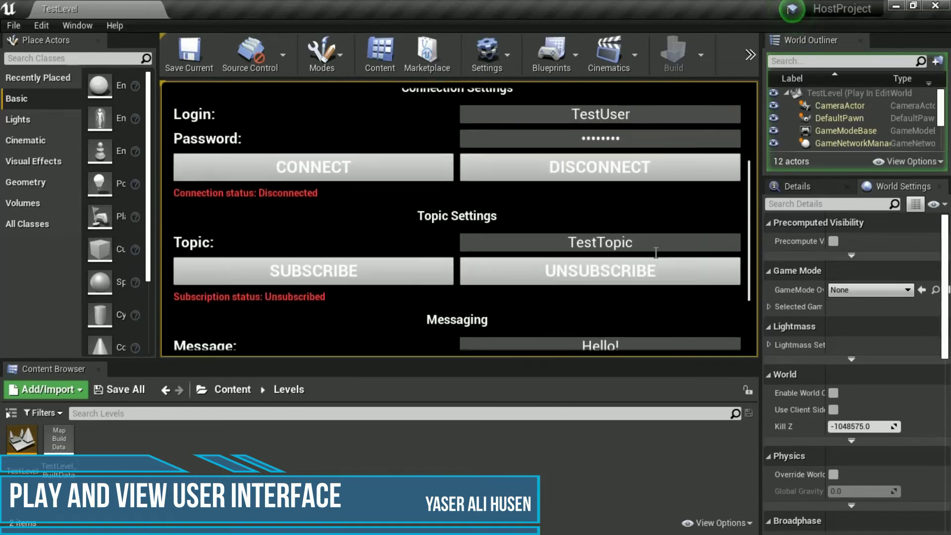
scroll(655, 253, up, 6)
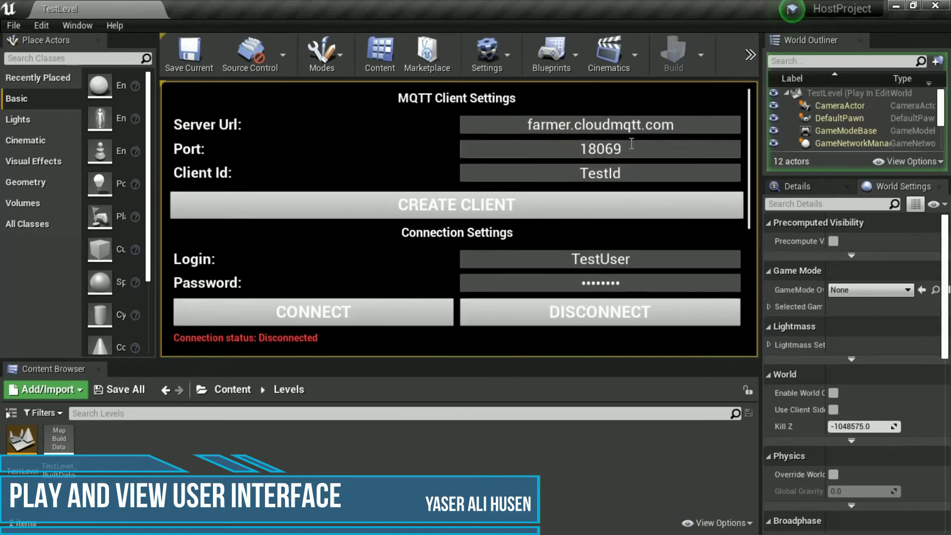
drag(686, 124, 501, 125)
drag(623, 149, 535, 149)
drag(634, 171, 572, 174)
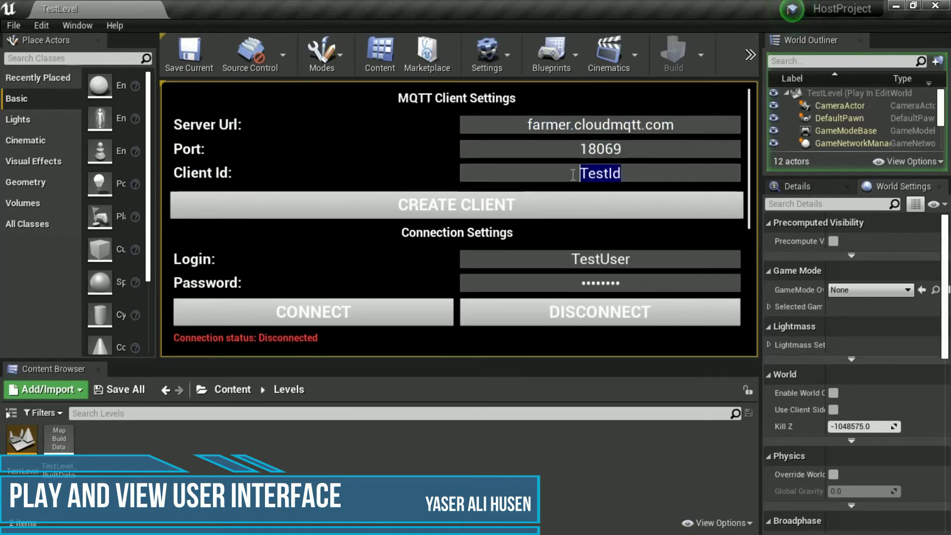
click(609, 229)
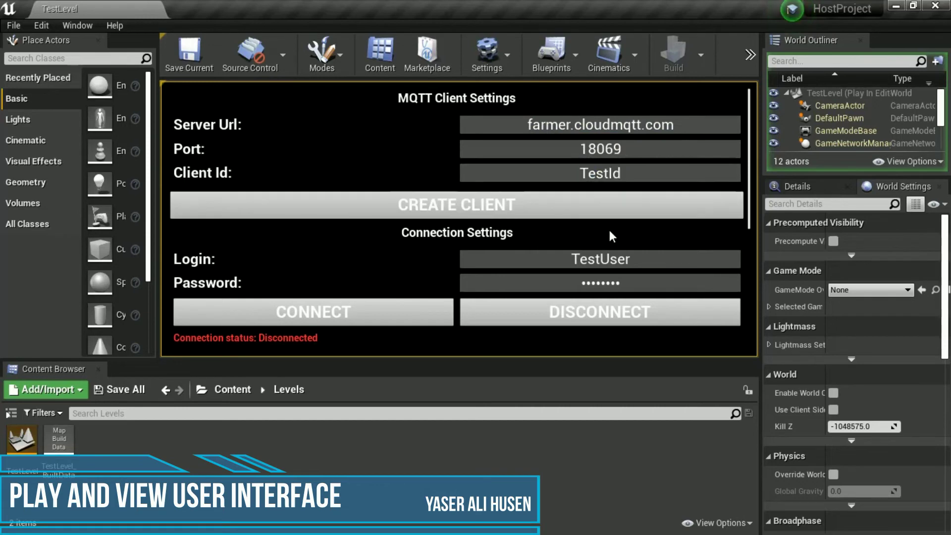
scroll(609, 230, down, 3)
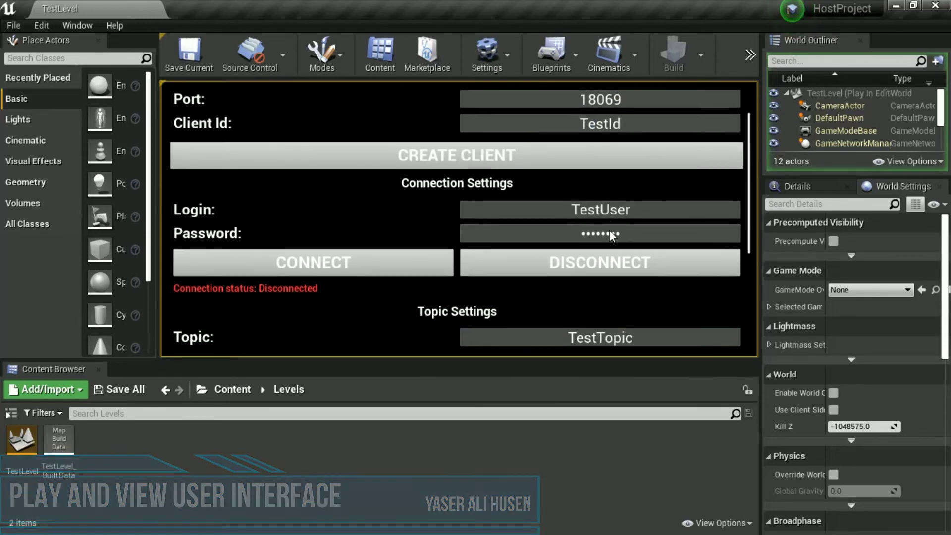
scroll(609, 230, down, 1)
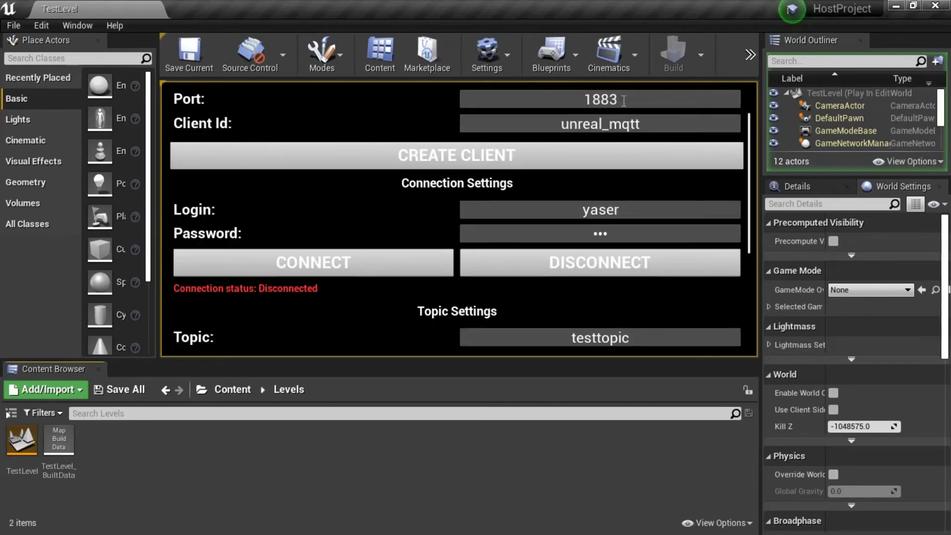
Create a client with port 1883 and Client Id unreal_mqtt, connect it, and subscribe to testtopic
drag(616, 99, 584, 99)
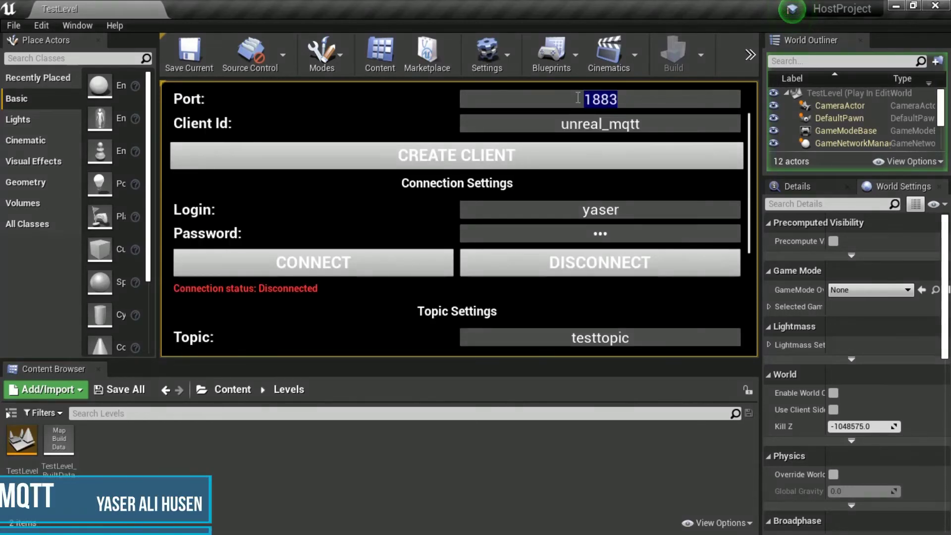
drag(640, 124, 569, 124)
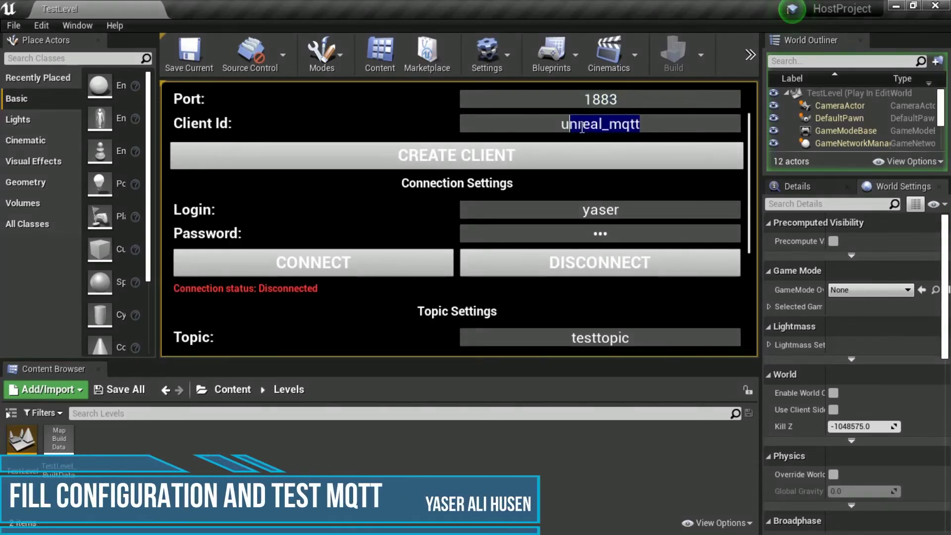
click(582, 180)
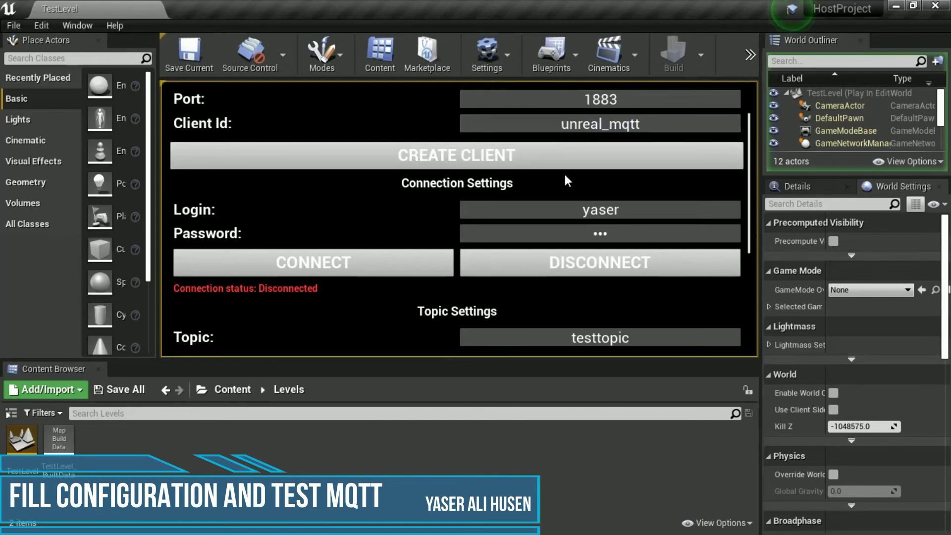
click(537, 156)
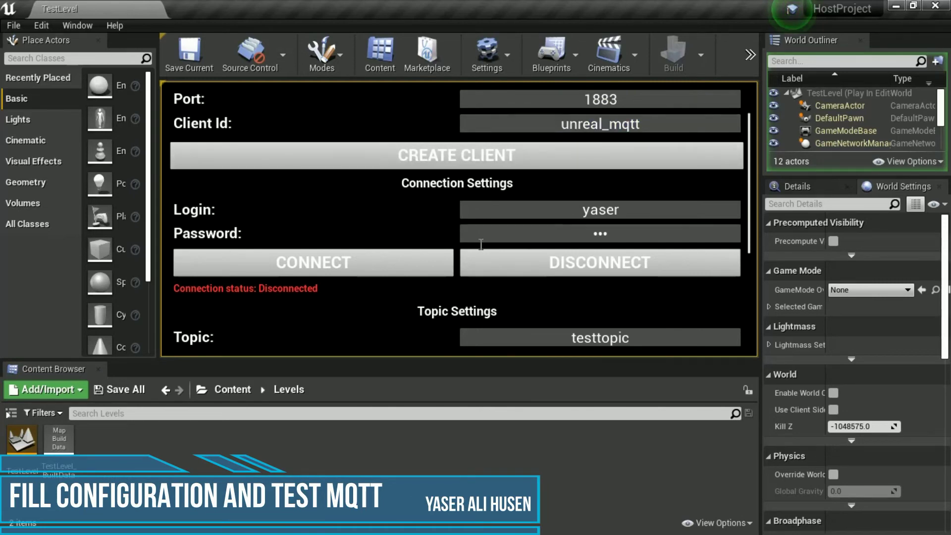
click(375, 265)
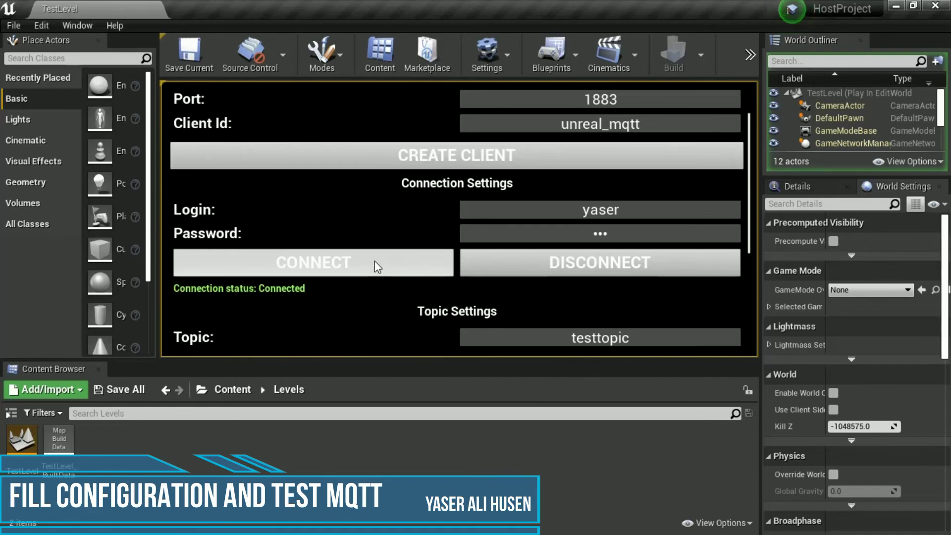
scroll(395, 291, down, 3)
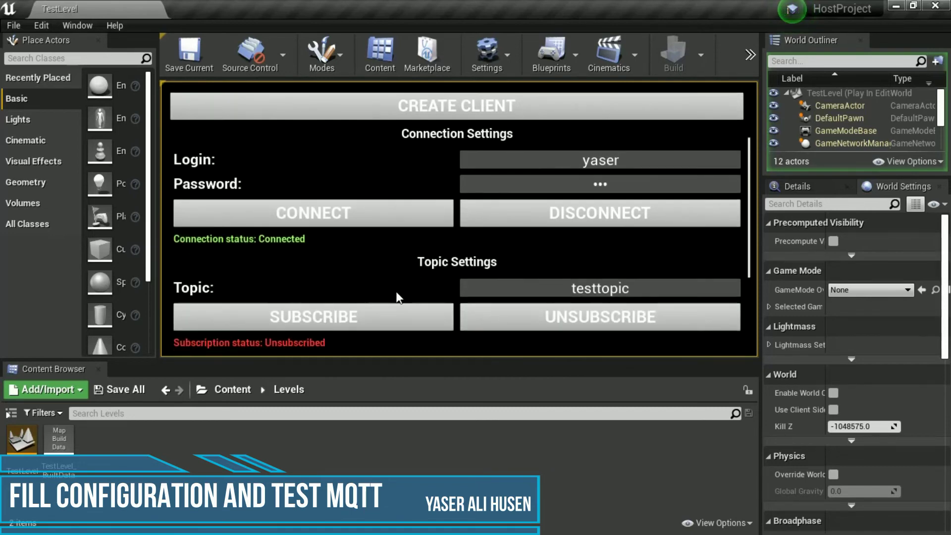
scroll(396, 296, down, 2)
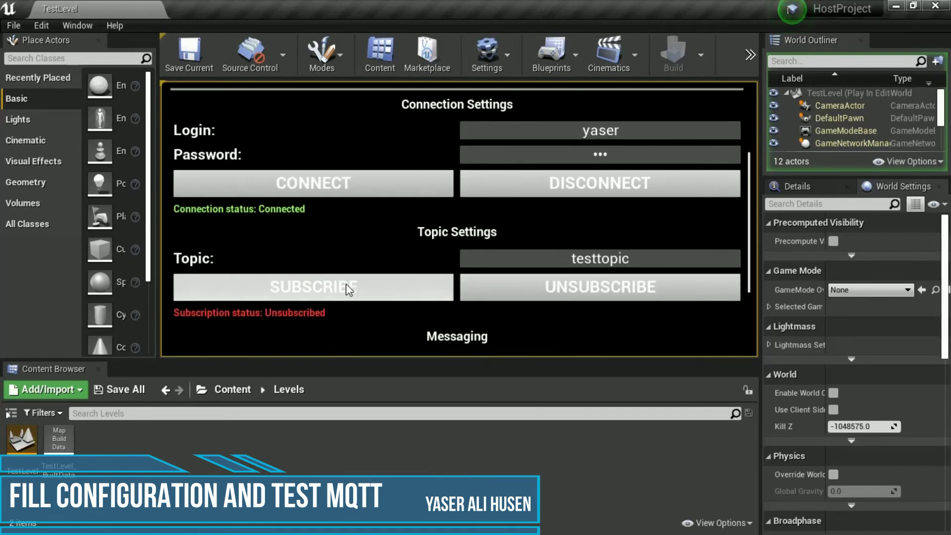
click(345, 287)
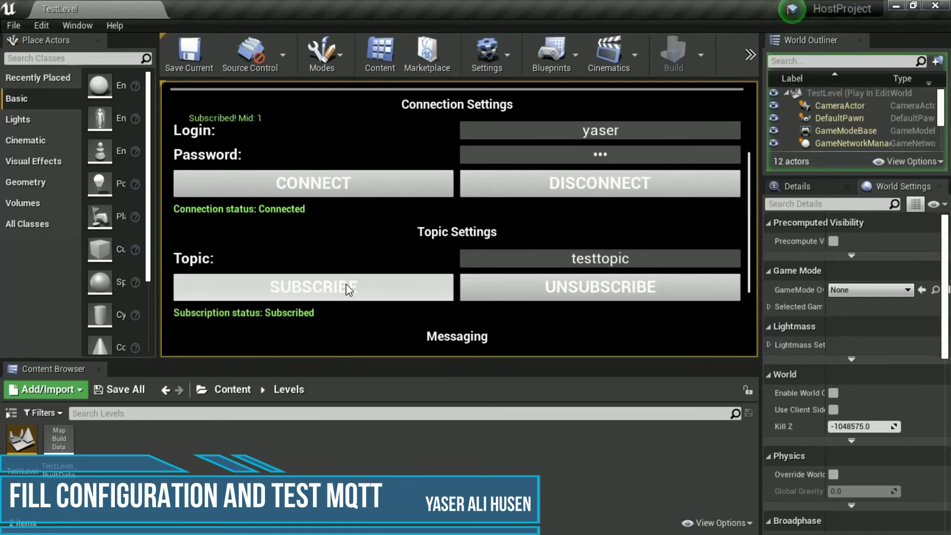
Subscribe the EMQX Websocket tool to testtopic, then publish Hello! from Unreal and see it arrive
scroll(434, 295, down, 6)
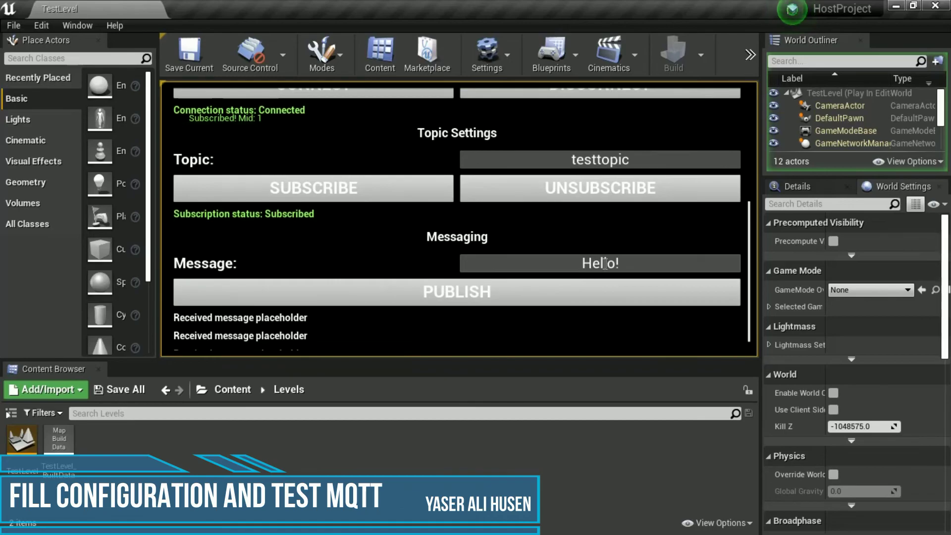
key(alt+Tab)
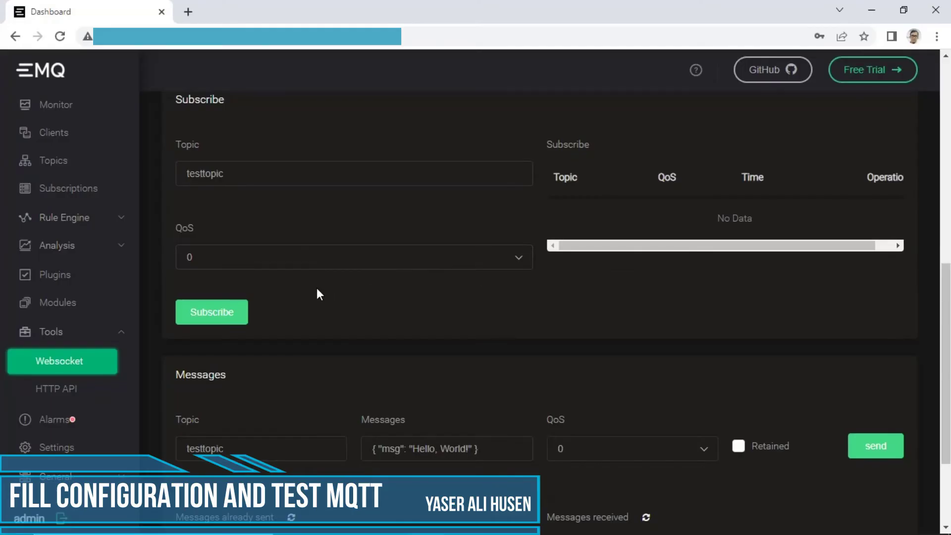
click(235, 317)
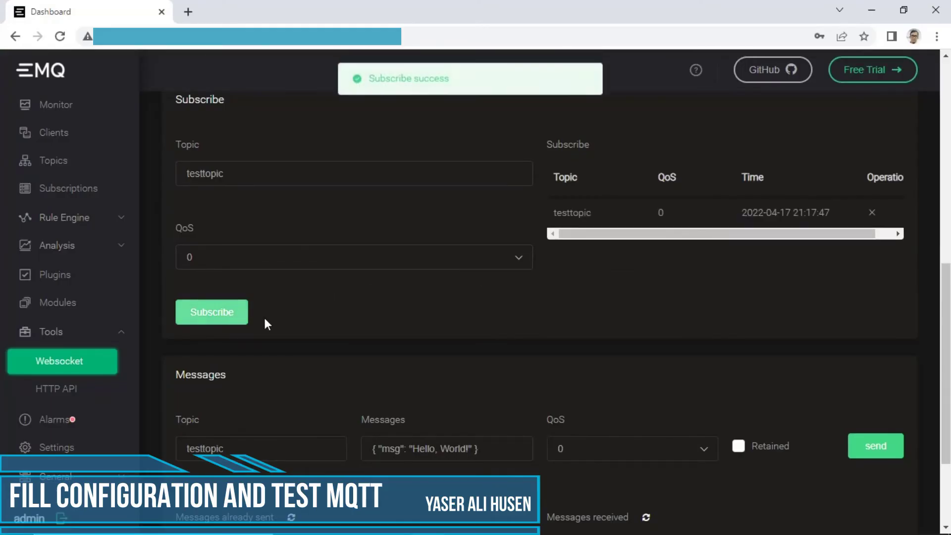
scroll(550, 322, down, 3)
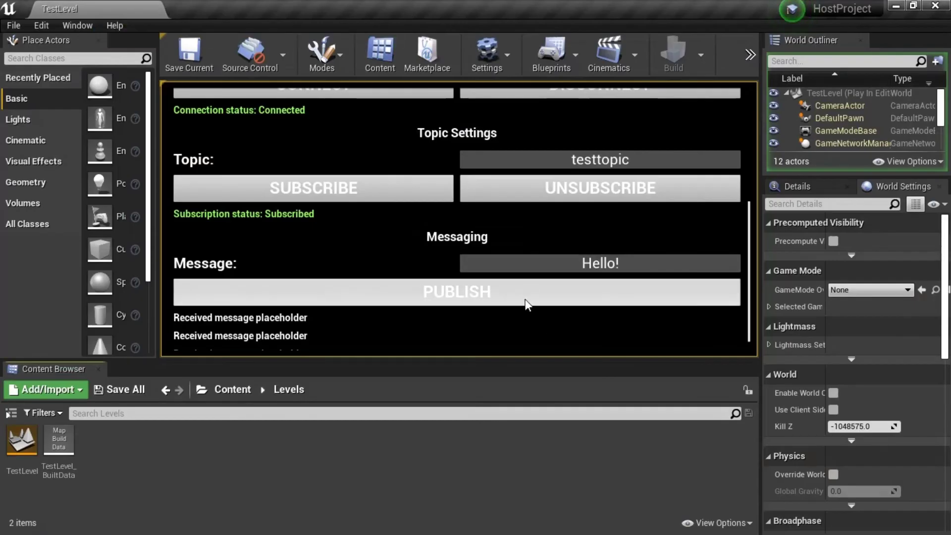
click(523, 290)
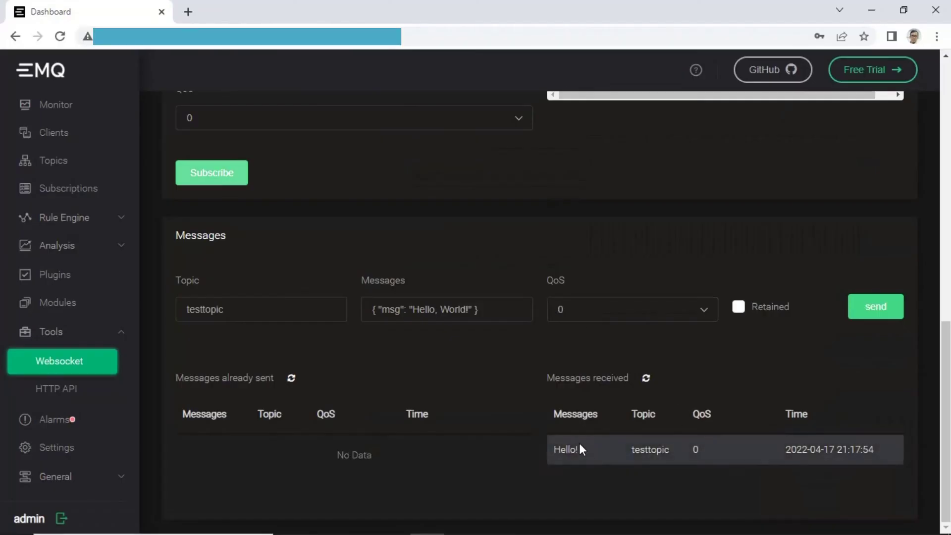
drag(583, 450, 552, 449)
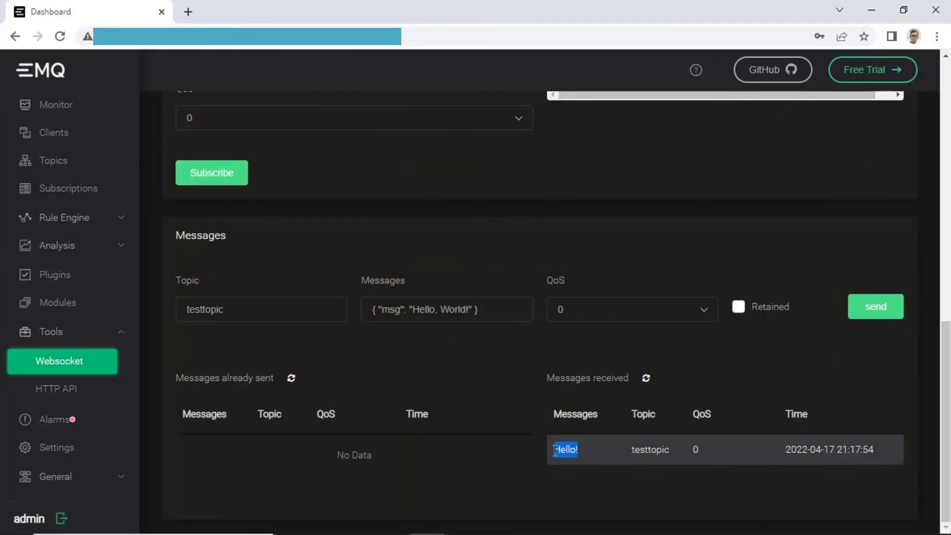
Change the message to Test_123, publish it, and verify it in EMQX's received messages
click(482, 477)
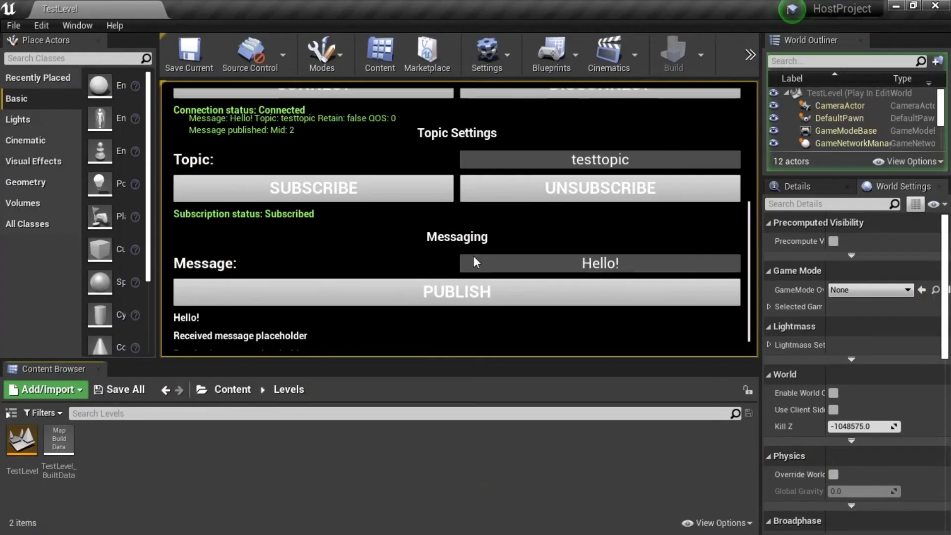
click(536, 255)
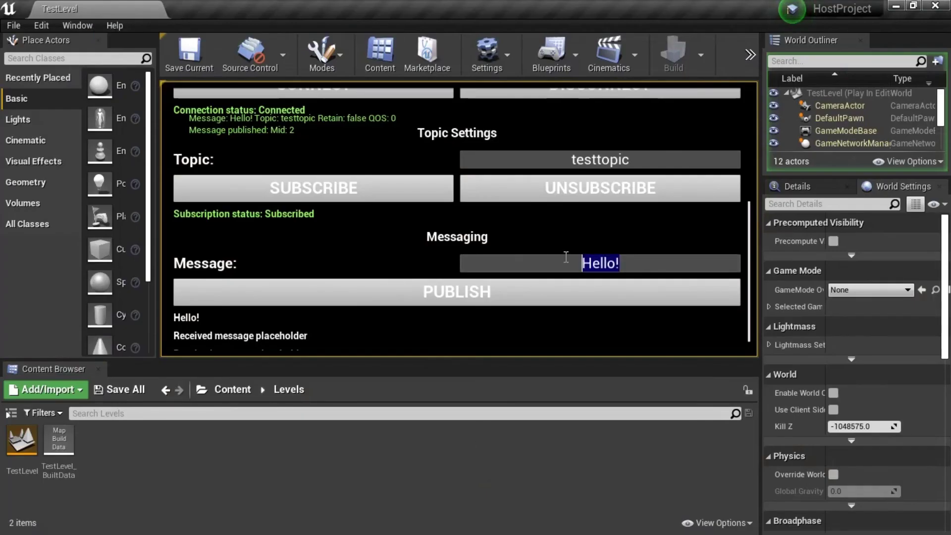
text(Test)
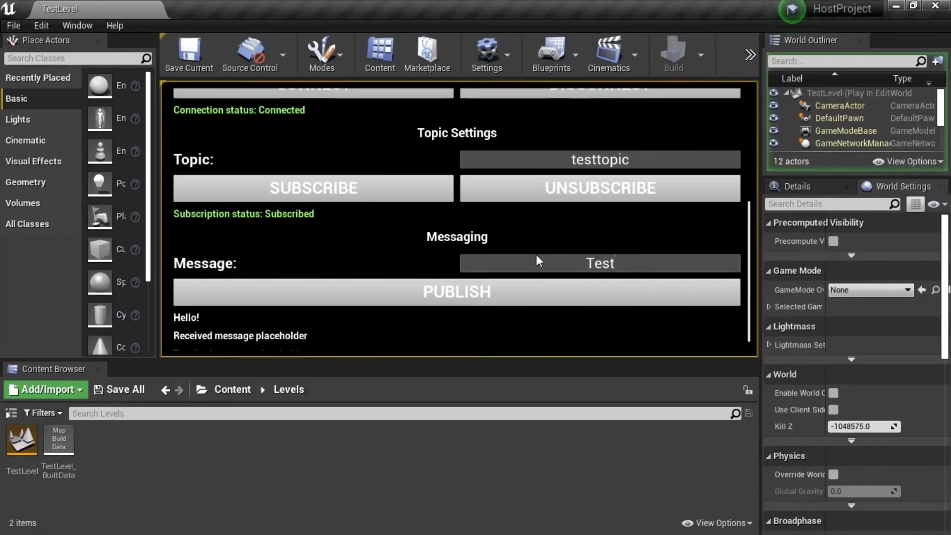
text(_123)
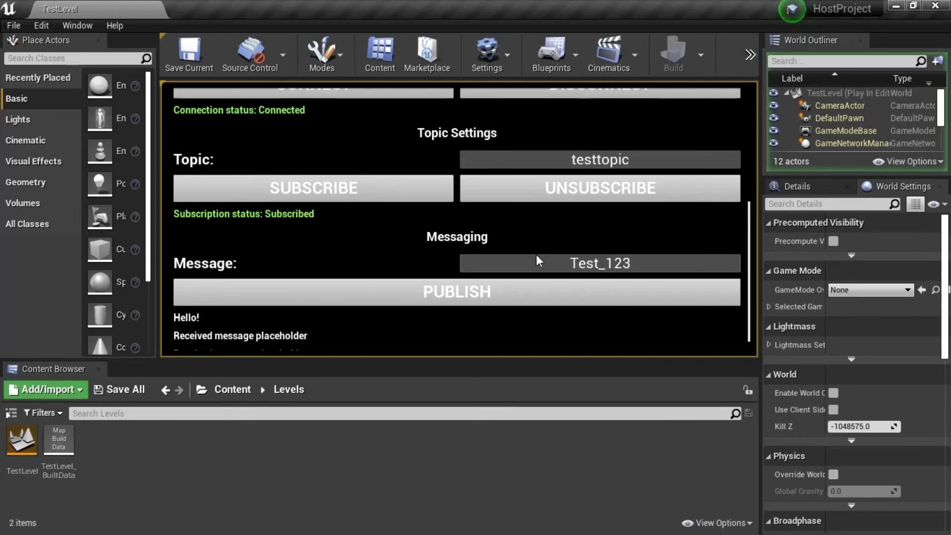
click(491, 289)
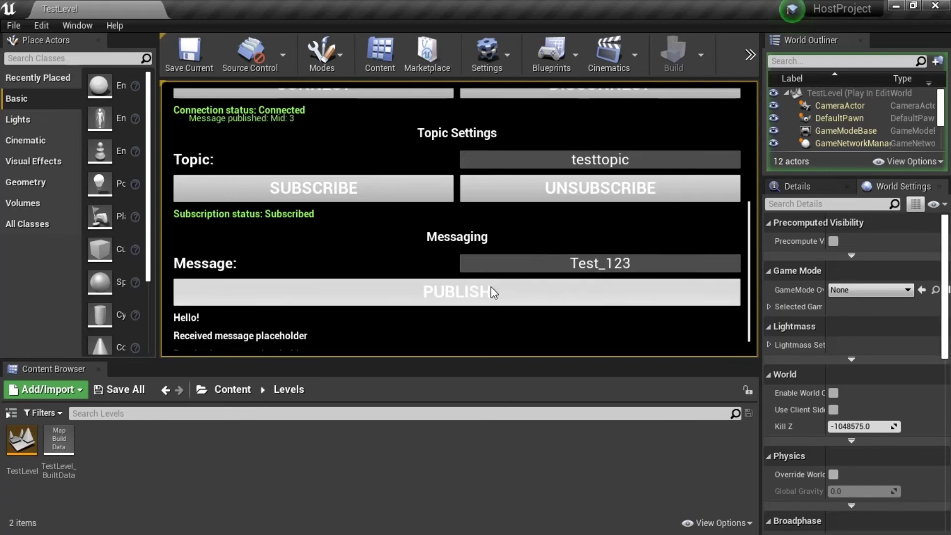
key(alt+Tab)
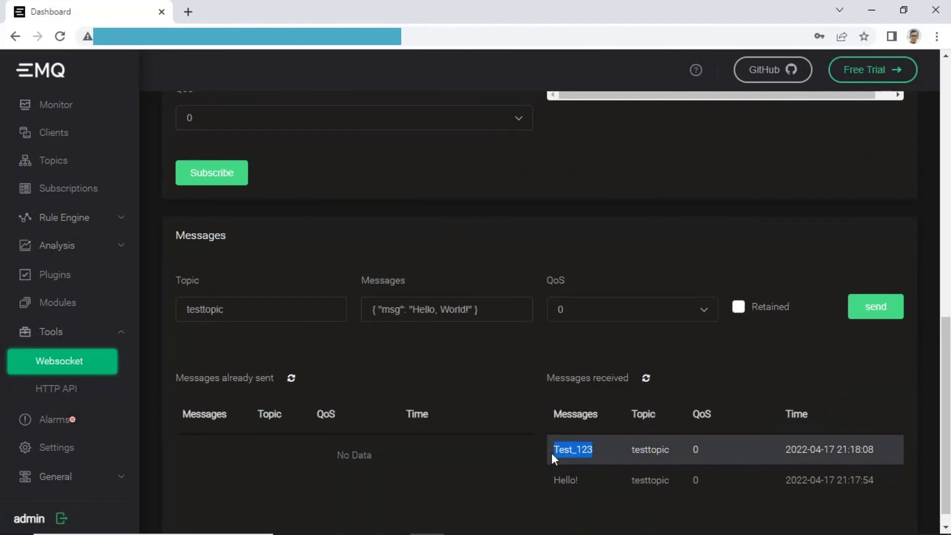
click(517, 456)
Replace the message with a person's first name, publish it on testtopic, and view it in EMQX
key(alt+Tab)
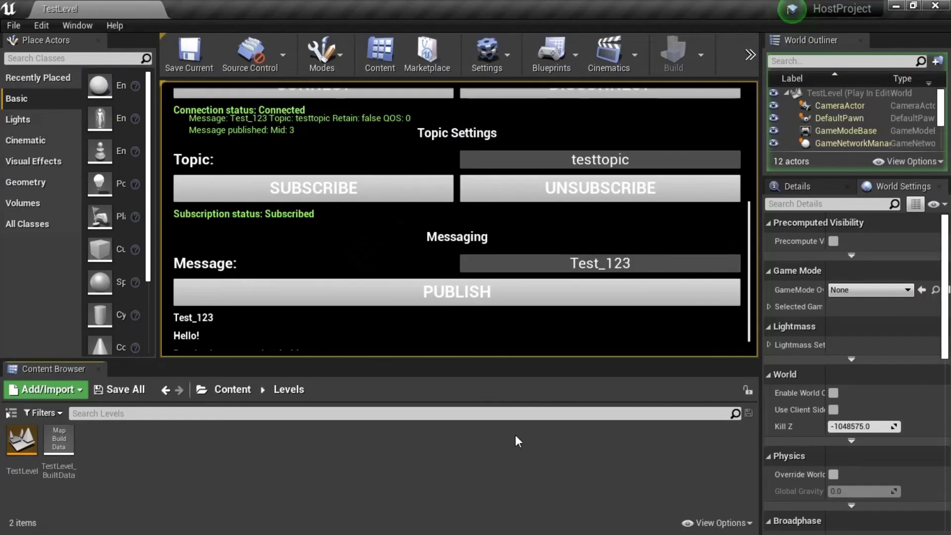
drag(661, 267, 569, 264)
text(Yaser)
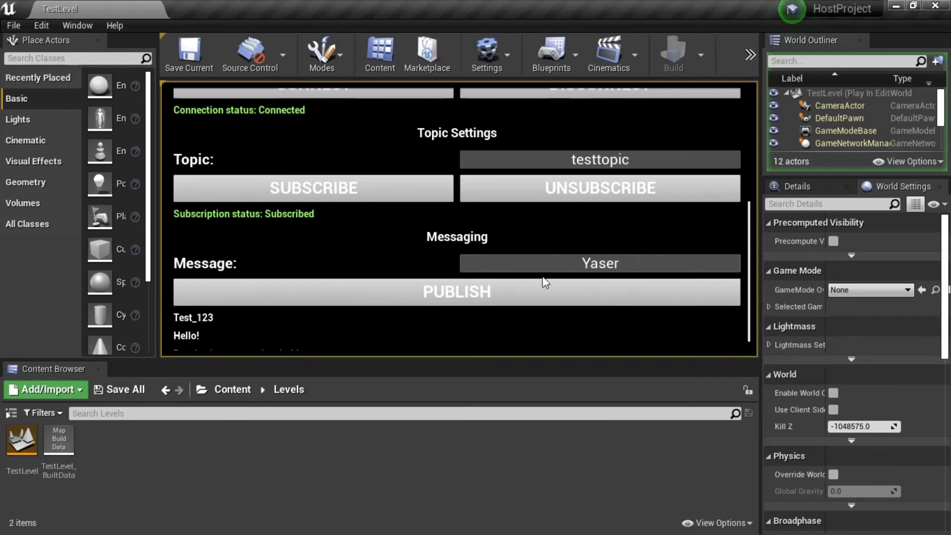
click(525, 291)
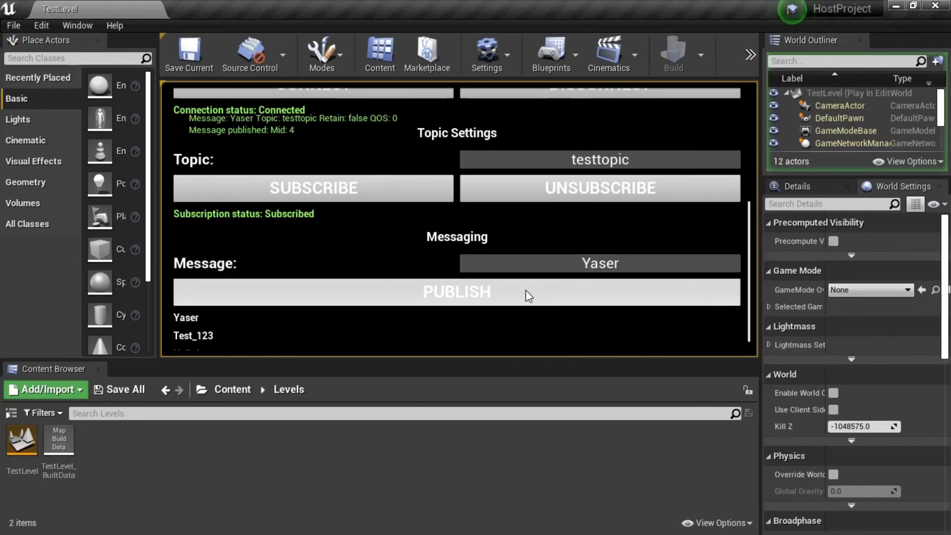
key(alt+Tab)
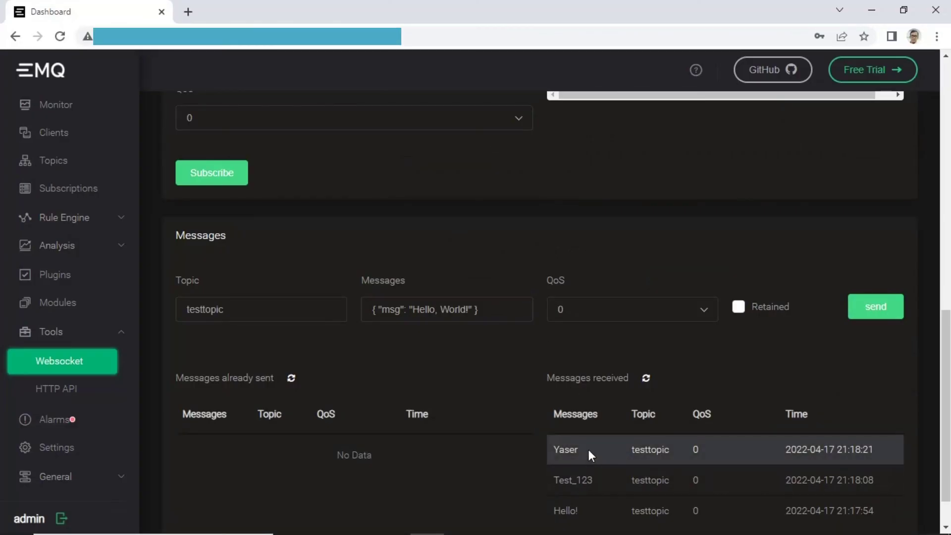
Send { "msg": "Hello, World!" } to testtopic from EMQX and view it in Unreal's message list
click(558, 345)
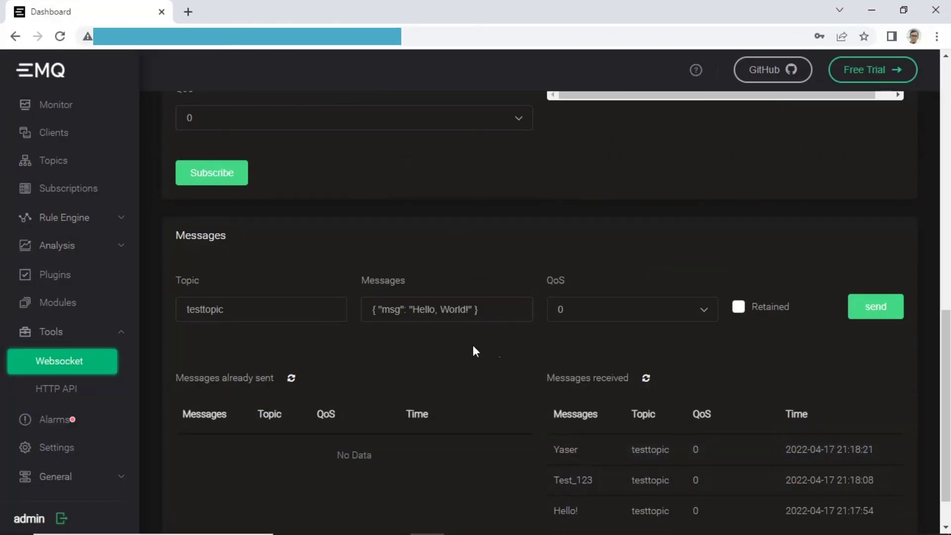
click(422, 314)
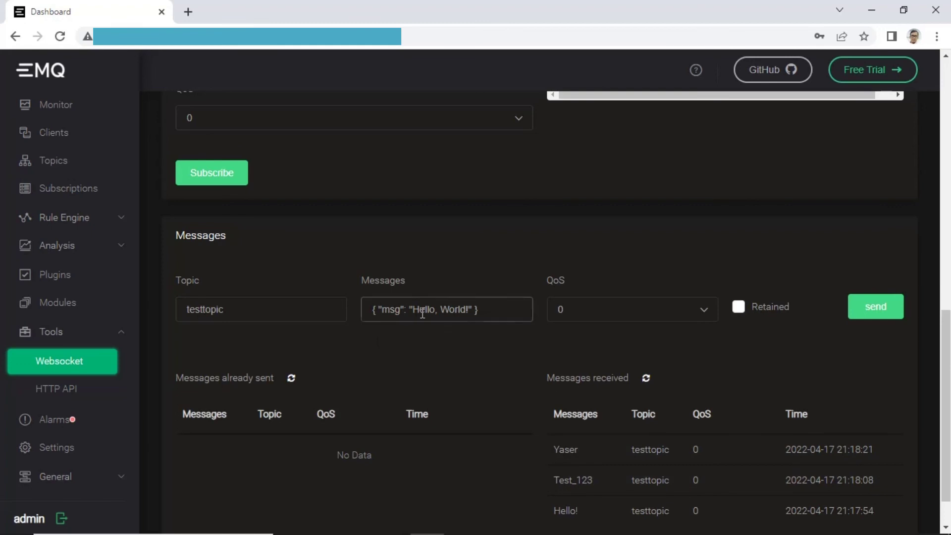
click(875, 308)
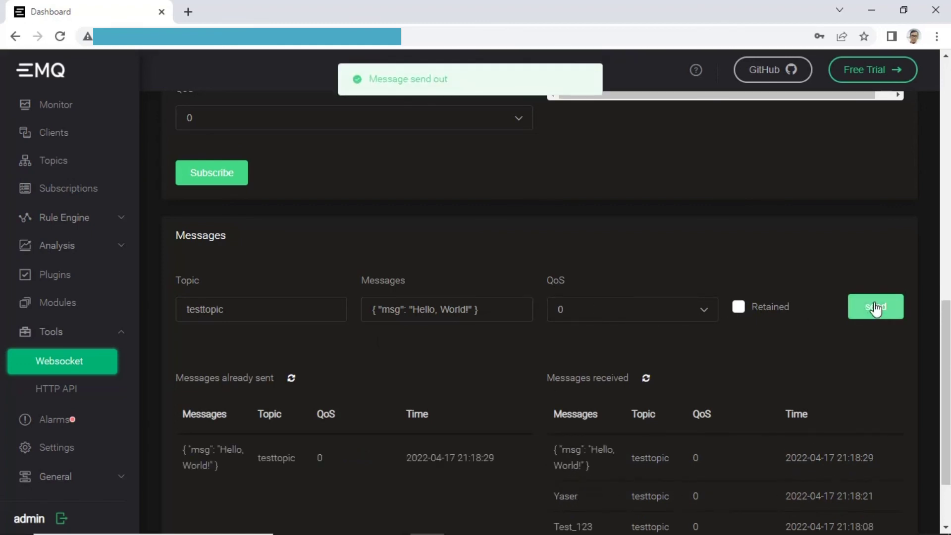
key(alt+Tab)
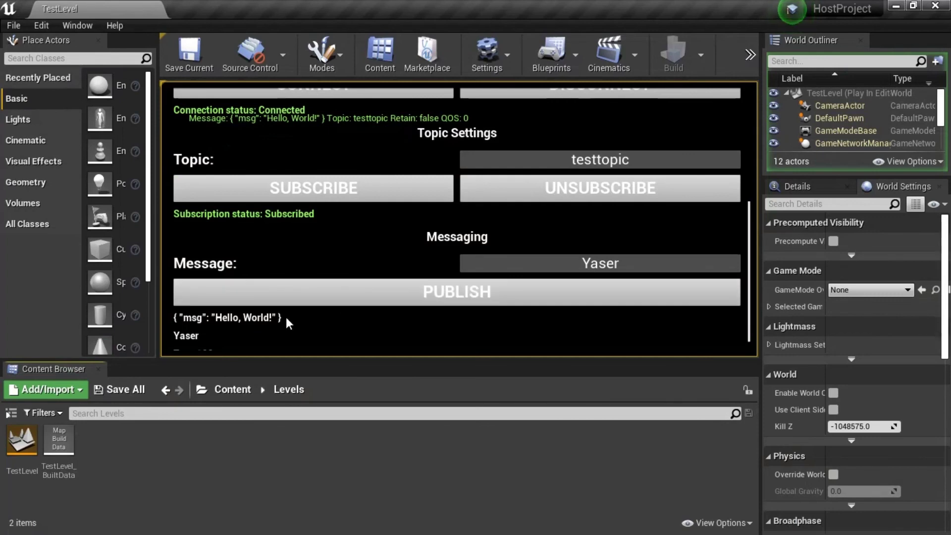